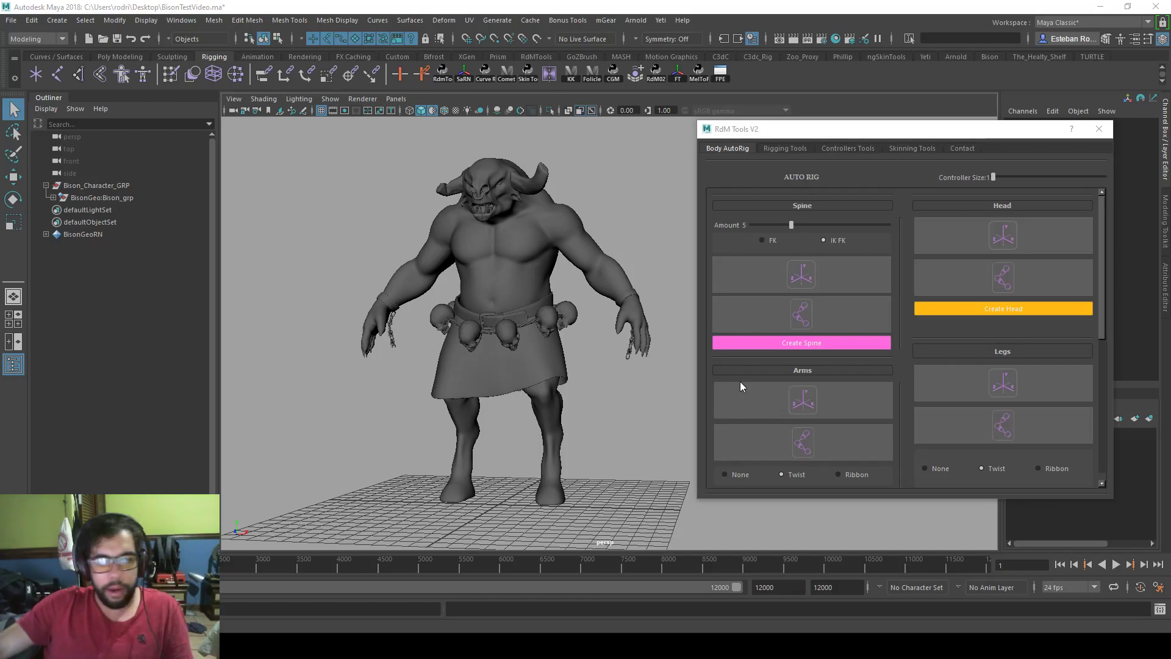
# Generate the guide locators for the arm rig.
pyautogui.moveTo(628, 361)
pyautogui.keyDown('alt'); pyautogui.mouseDown()
pyautogui.moveTo(656, 350)
pyautogui.moveTo(629, 342)
pyautogui.mouseUp(); pyautogui.keyUp('alt')
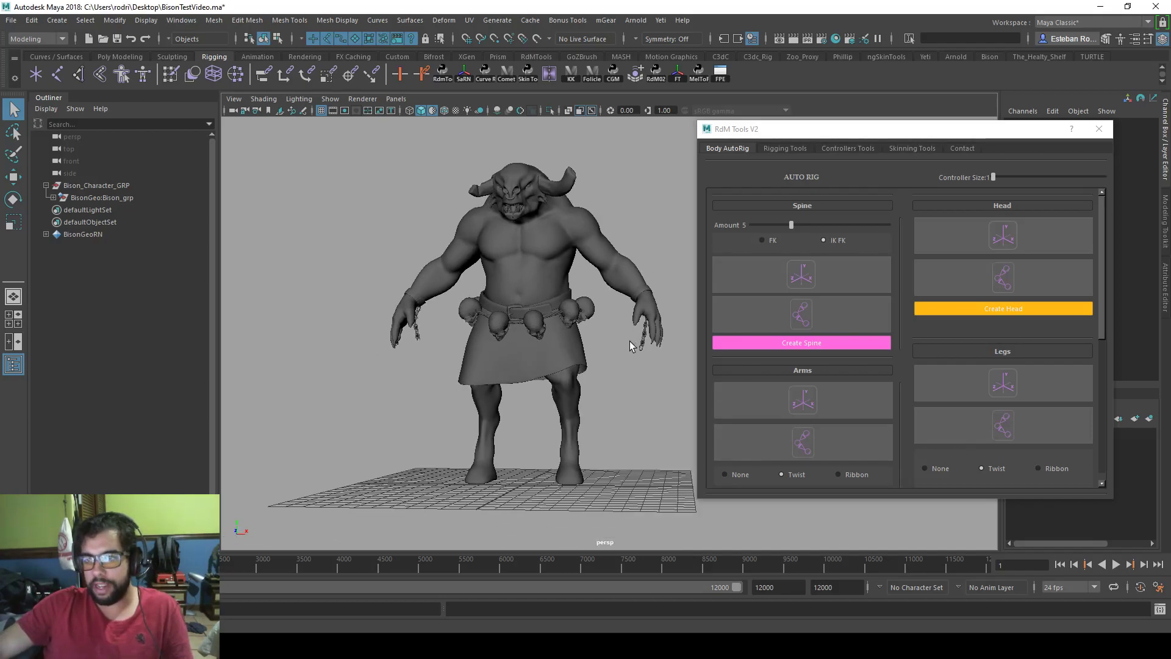
pyautogui.keyDown('alt'); pyautogui.moveTo(630, 342); pyautogui.dragTo(639, 340, button='middle'); pyautogui.keyUp('alt')
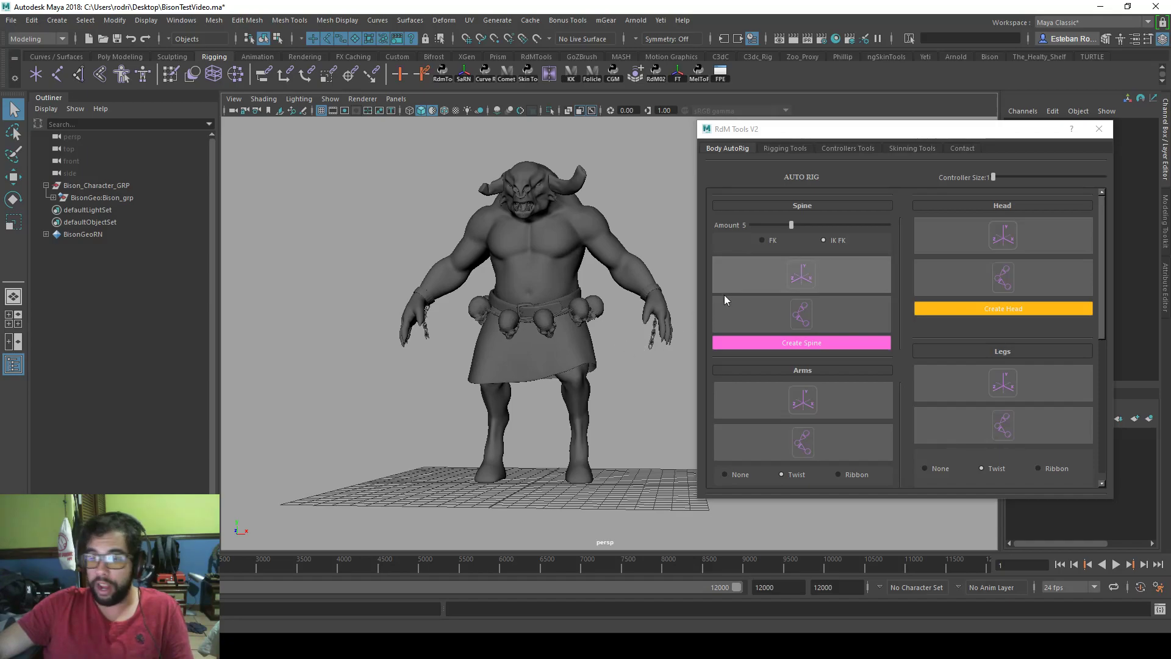
pyautogui.scroll(-4, 878, 363)
pyautogui.scroll(4, 878, 363)
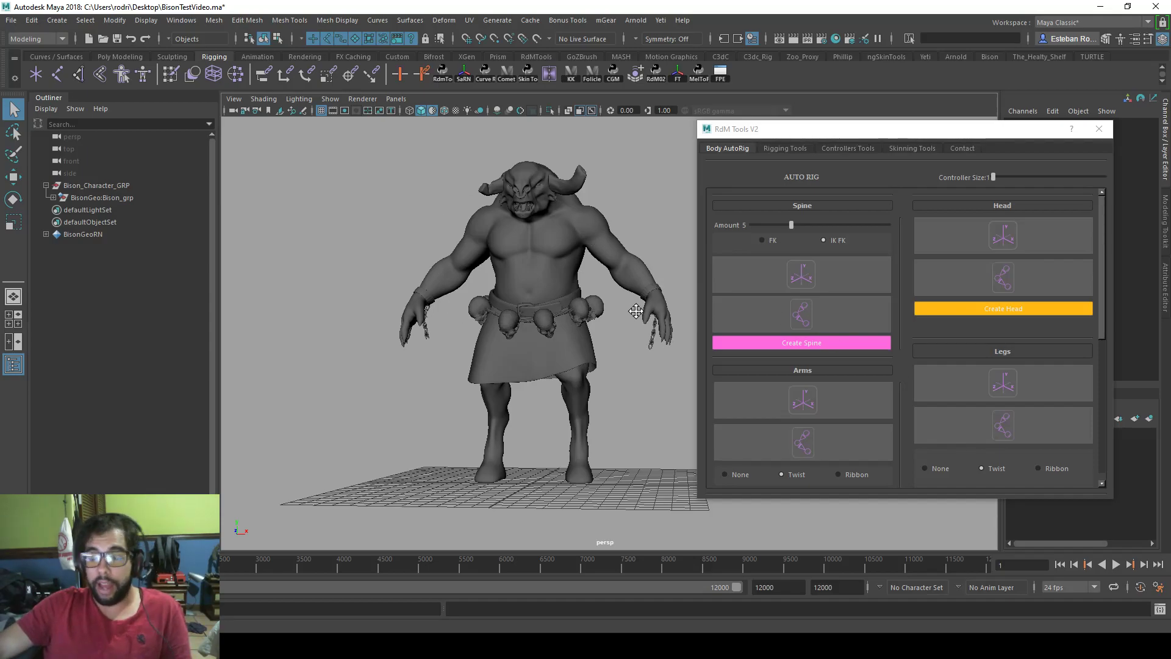
pyautogui.keyDown('alt'); pyautogui.moveTo(636, 311); pyautogui.dragTo(610, 291); pyautogui.keyUp('alt')
pyautogui.click(803, 400)
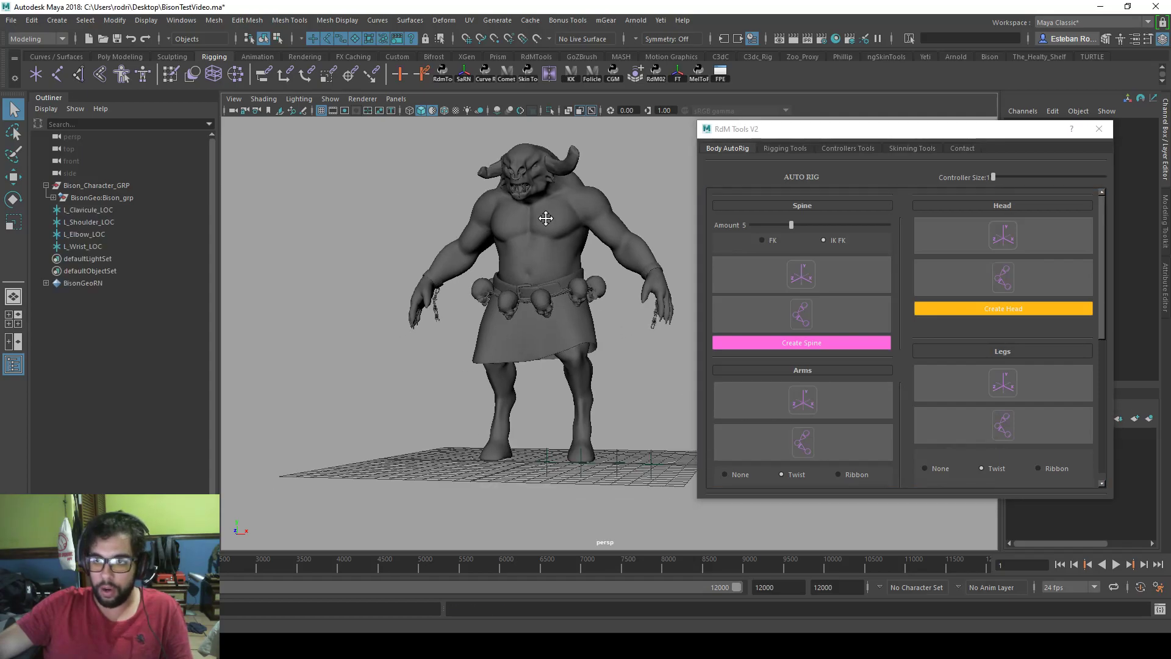
# Raise the four arm locators together to shoulder height in the front view, at about Y 18.
pyautogui.keyDown('alt'); pyautogui.moveTo(546, 218); pyautogui.dragTo(525, 221); pyautogui.keyUp('alt')
pyautogui.moveTo(118, 210); pyautogui.dragTo(115, 246)
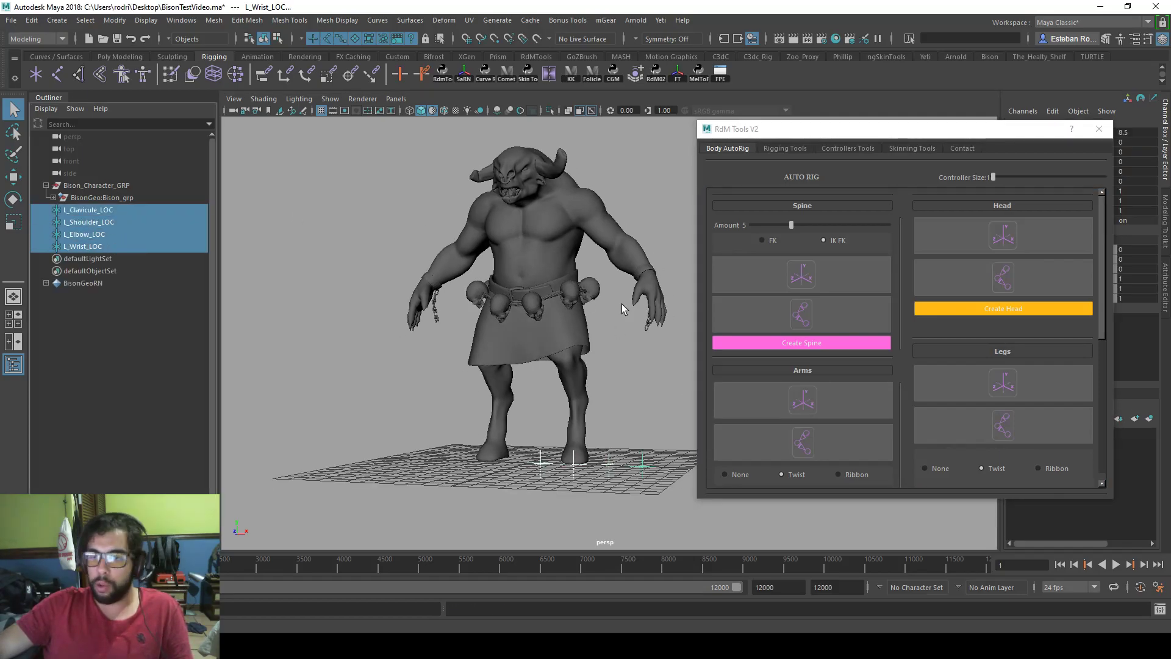
pyautogui.press('space')
pyautogui.press('space')
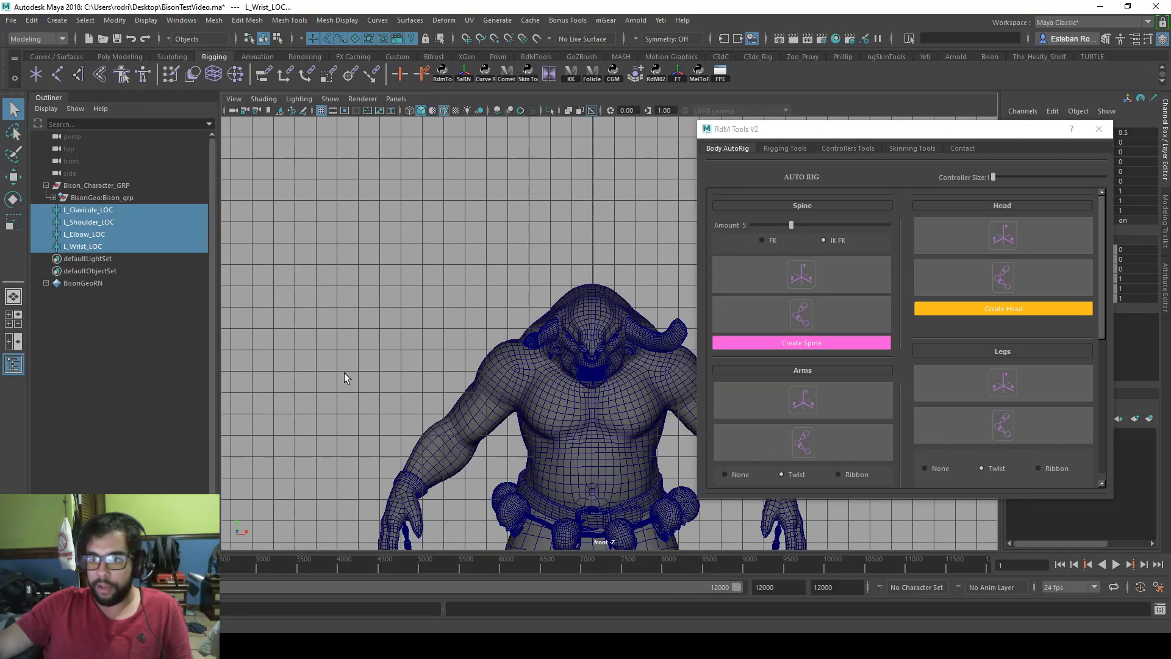
pyautogui.scroll(-2, 507, 374)
pyautogui.keyDown('alt'); pyautogui.moveTo(607, 397); pyautogui.dragTo(512, 274, button='middle'); pyautogui.keyUp('alt')
pyautogui.scroll(-2, 523, 358)
pyautogui.keyDown('alt'); pyautogui.moveTo(522, 358); pyautogui.dragTo(466, 278, button='middle'); pyautogui.keyUp('alt')
pyautogui.scroll(1, 644, 349)
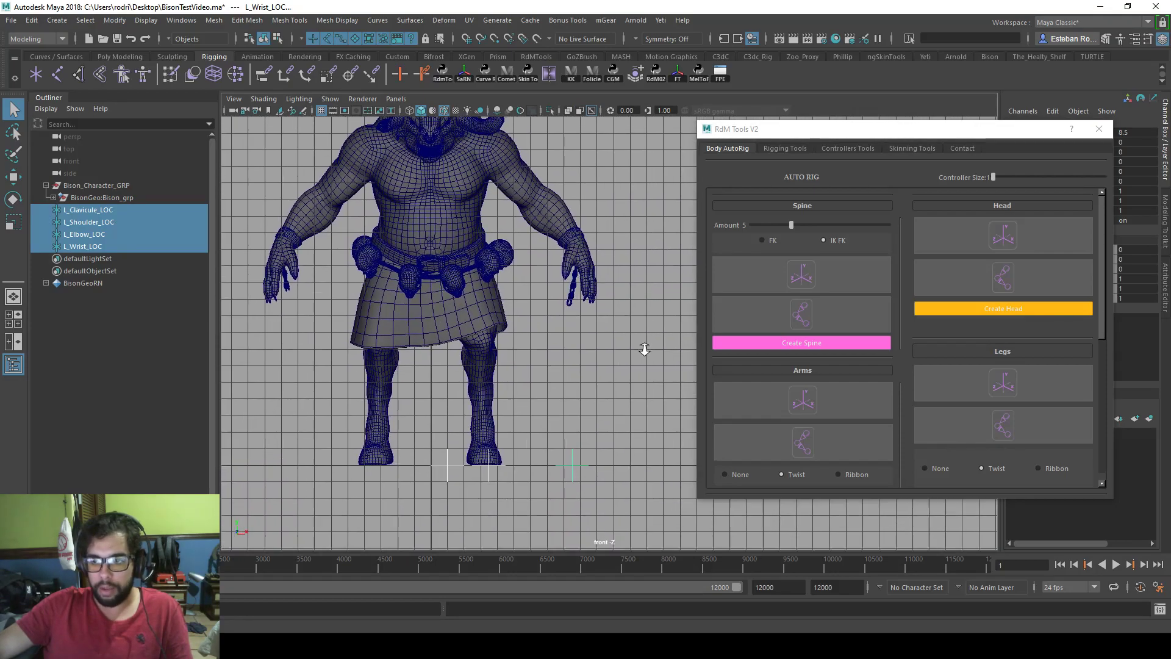
pyautogui.scroll(-1, 645, 349)
pyautogui.press('w')
pyautogui.moveTo(585, 433); pyautogui.dragTo(538, 291)
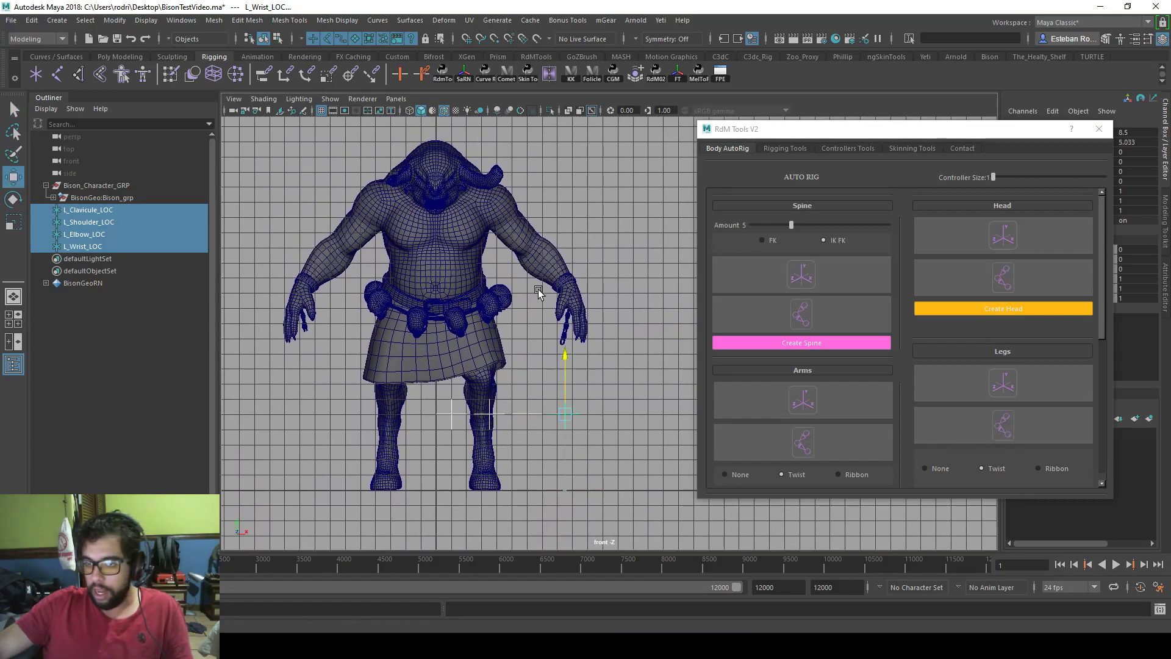
pyautogui.moveTo(533, 164); pyautogui.dragTo(532, 155)
pyautogui.keyDown('alt'); pyautogui.moveTo(533, 175); pyautogui.dragTo(534, 197, button='middle'); pyautogui.keyUp('alt')
pyautogui.scroll(2, 534, 196)
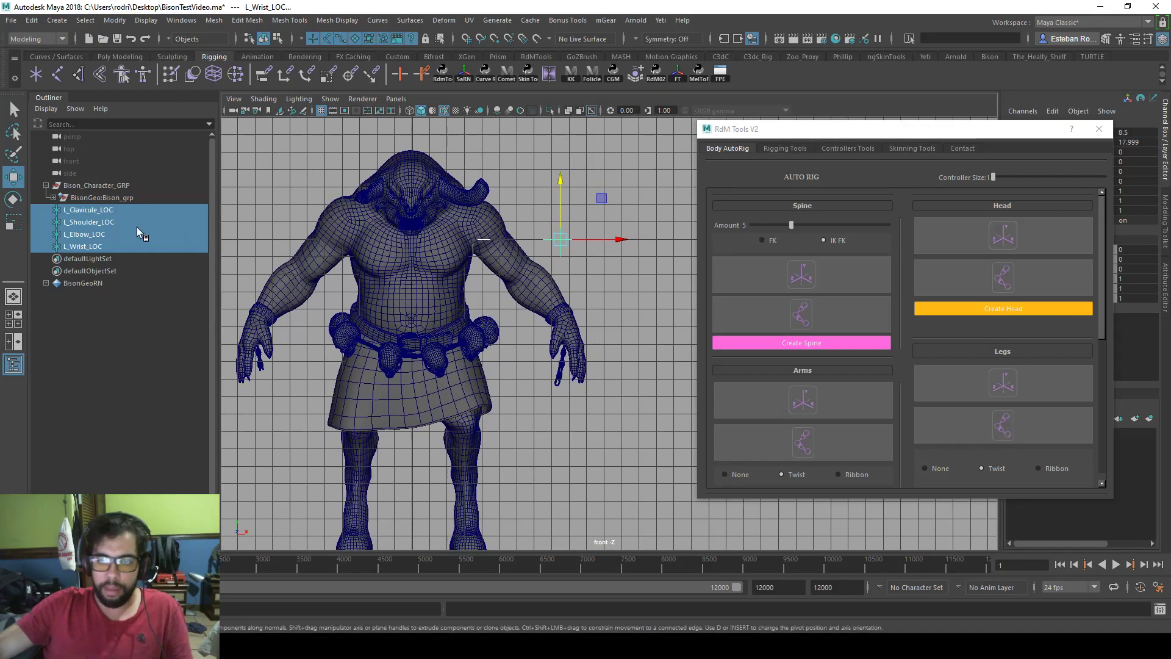
# Show the front view in wireframe and shift all four arm locators until the wrist one is at about X 9.23, Y 18.57.
pyautogui.scroll(1, 362, 212)
pyautogui.press('4')
pyautogui.scroll(3, 596, 236)
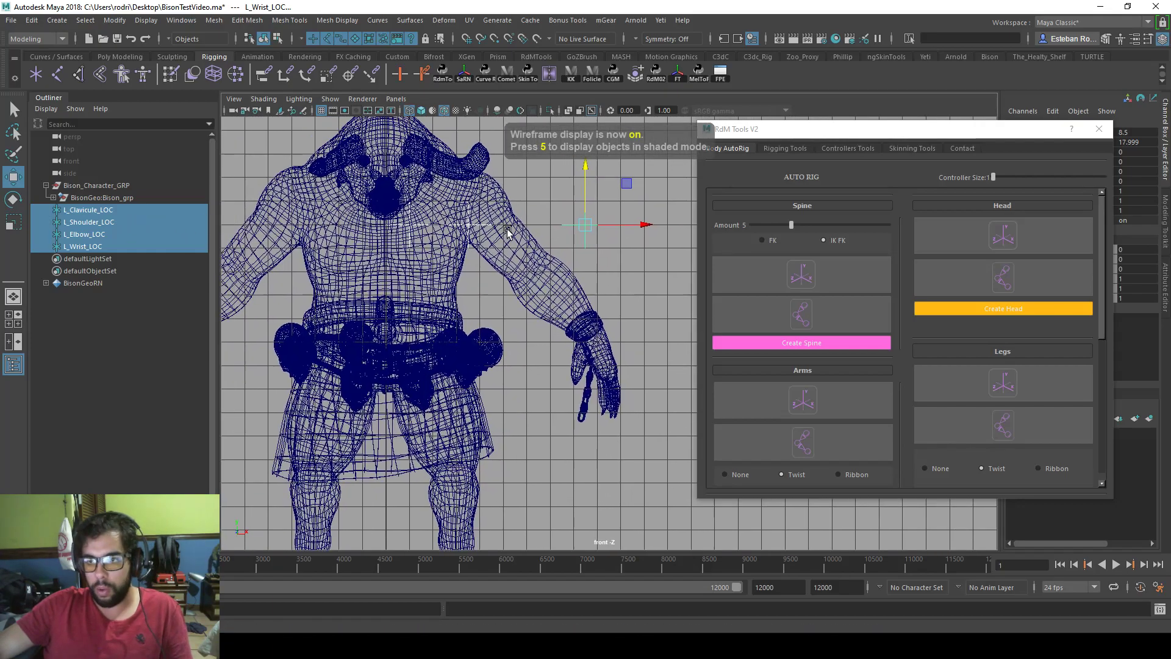
pyautogui.moveTo(596, 234); pyautogui.dragTo(612, 220)
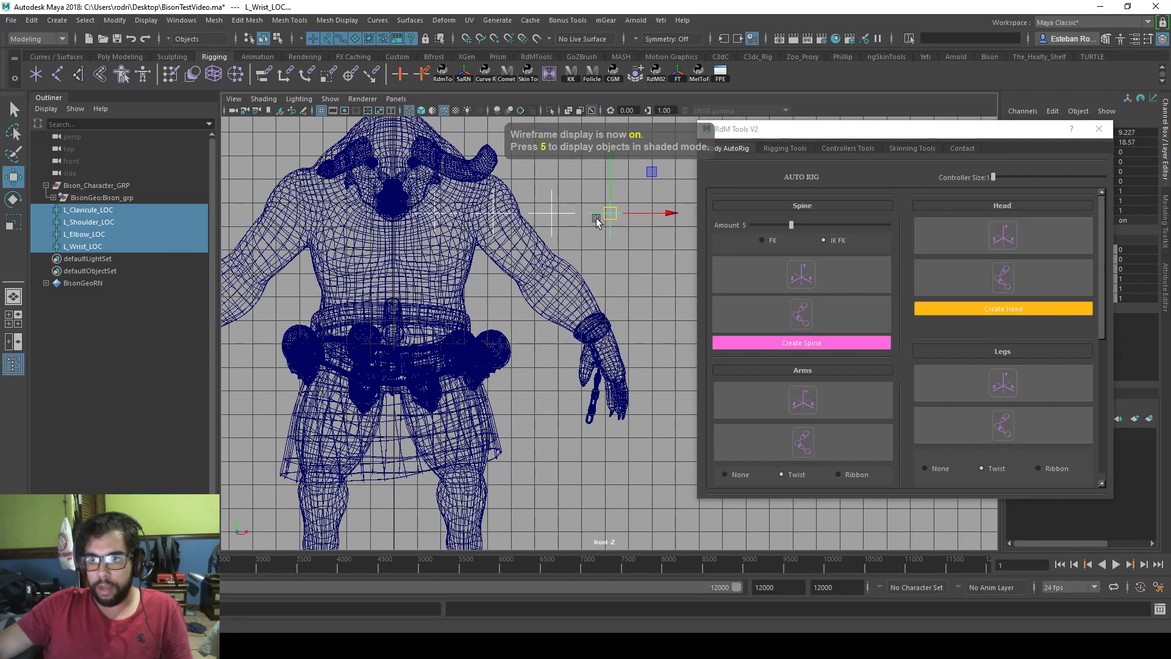
# Leave the clavicle locator out of the selection and align the shoulder, elbow and wrist locators with the shoulder joint, wrist at about X 9.06, Y 18.67.
pyautogui.keyDown('ctrl'); pyautogui.click(455, 209); pyautogui.keyUp('ctrl')
pyautogui.keyDown('alt'); pyautogui.moveTo(468, 214); pyautogui.dragTo(474, 251, button='middle'); pyautogui.keyUp('alt')
pyautogui.scroll(1, 514, 246)
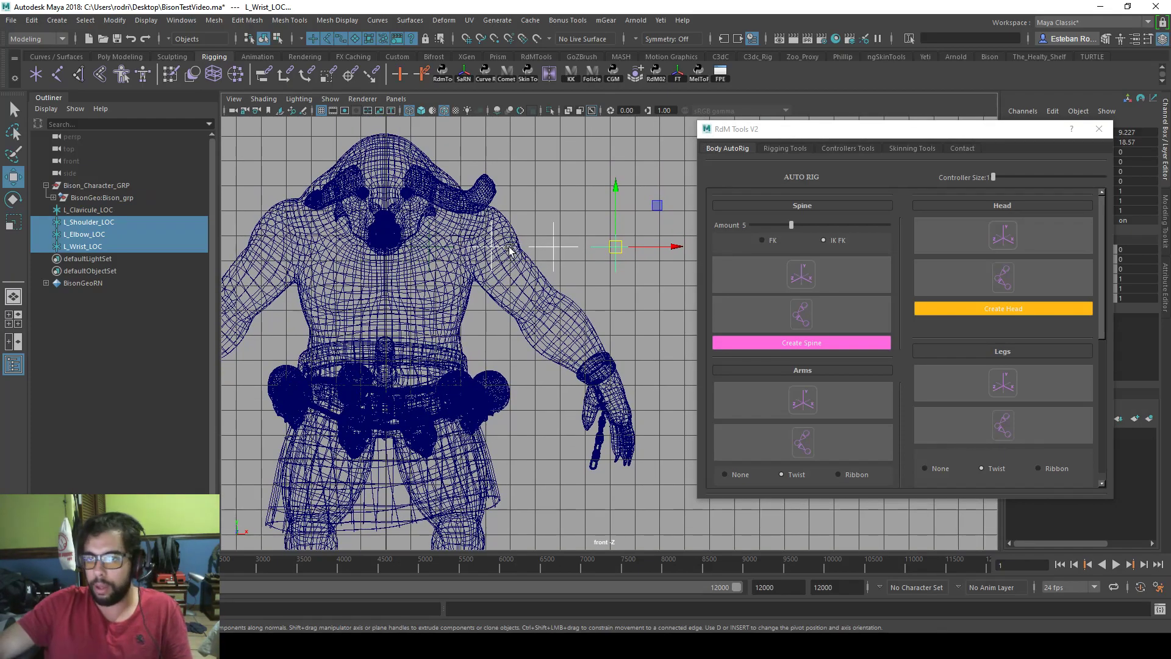
pyautogui.keyDown('alt'); pyautogui.moveTo(509, 250); pyautogui.dragTo(495, 224, button='middle'); pyautogui.keyUp('alt')
pyautogui.moveTo(603, 225); pyautogui.dragTo(599, 222)
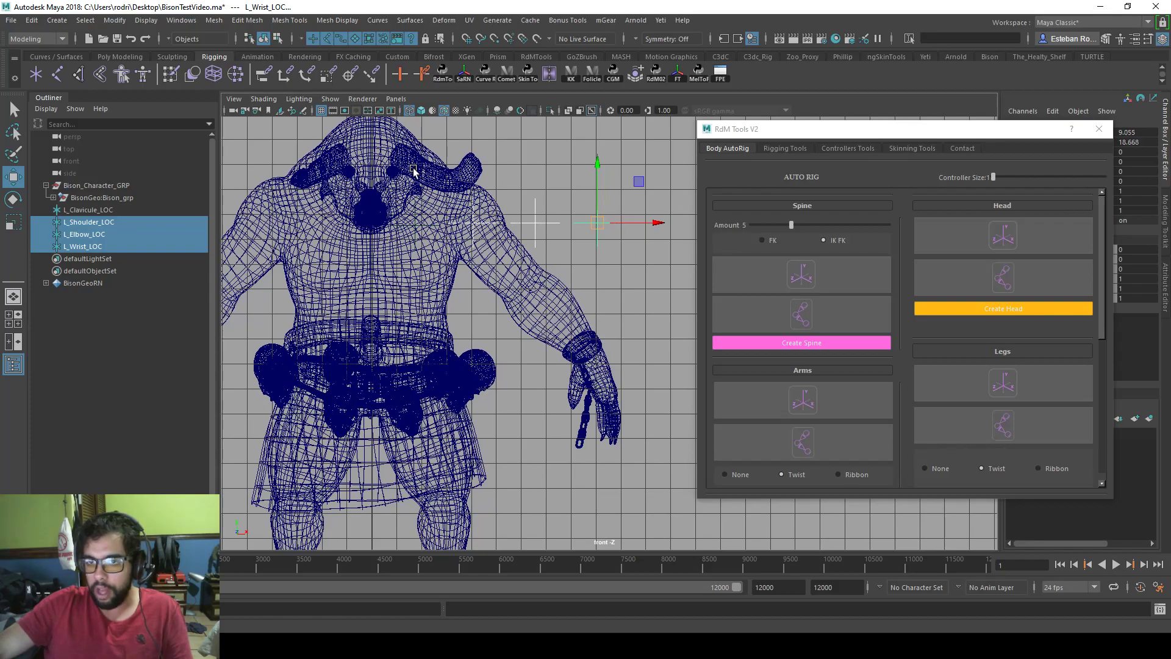
pyautogui.scroll(2, 413, 177)
pyautogui.keyDown('alt'); pyautogui.moveTo(413, 177); pyautogui.dragTo(496, 229, button='middle'); pyautogui.keyUp('alt')
pyautogui.scroll(1, 496, 229)
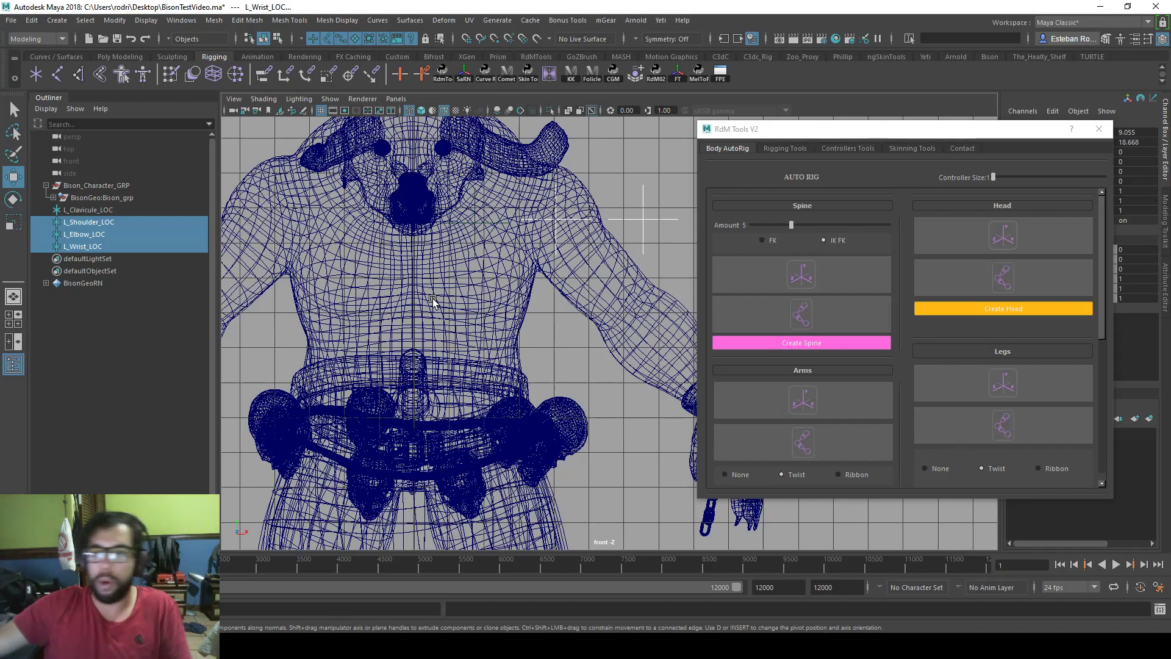
# Move the clavicle locator down toward the centre of the chest, to about X 0.73, Y 17.05.
pyautogui.click(201, 209)
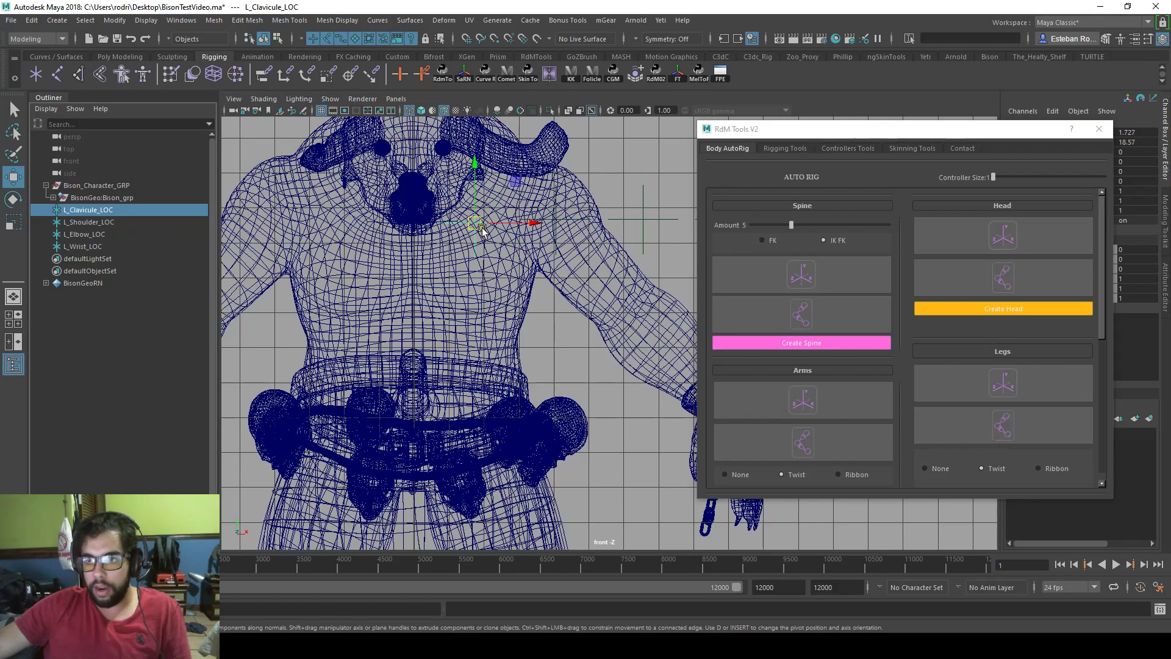
pyautogui.moveTo(482, 230); pyautogui.dragTo(444, 274)
pyautogui.keyDown('alt'); pyautogui.moveTo(497, 253); pyautogui.dragTo(433, 240, button='middle'); pyautogui.keyUp('alt')
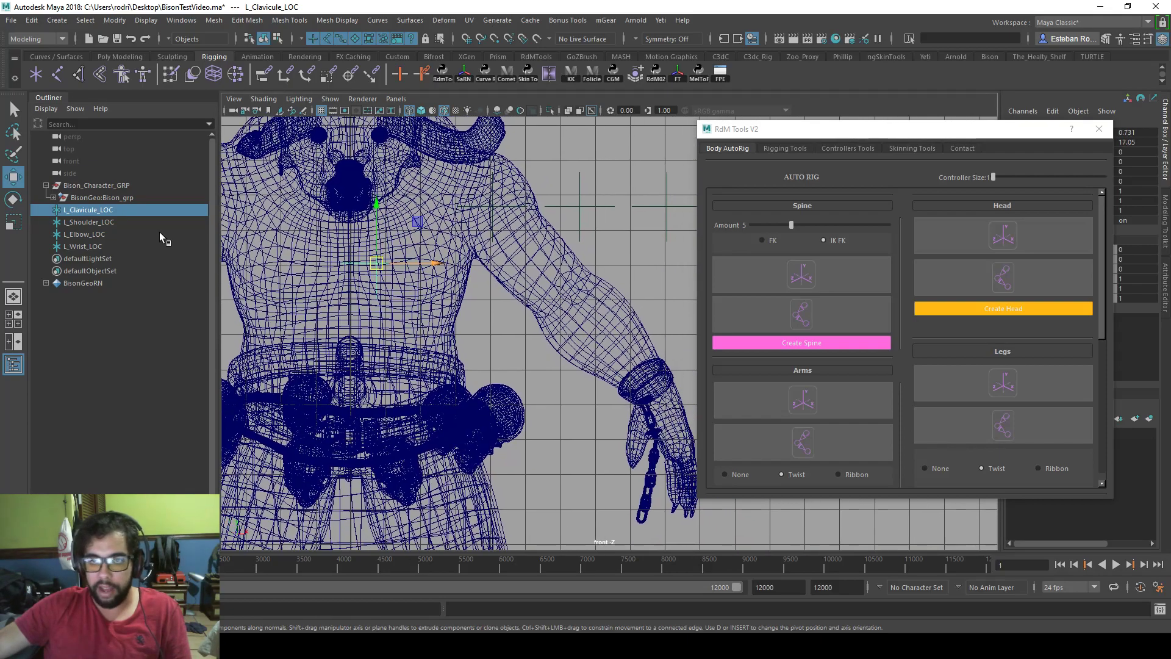
# Move the shoulder, elbow and wrist locators back in depth to about Z -1.59 and show the perspective view in wireframe.
pyautogui.click(126, 224)
pyautogui.keyDown('ctrl'); pyautogui.click(112, 234); pyautogui.keyUp('ctrl')
pyautogui.keyDown('shift'); pyautogui.click(102, 249); pyautogui.keyUp('shift')
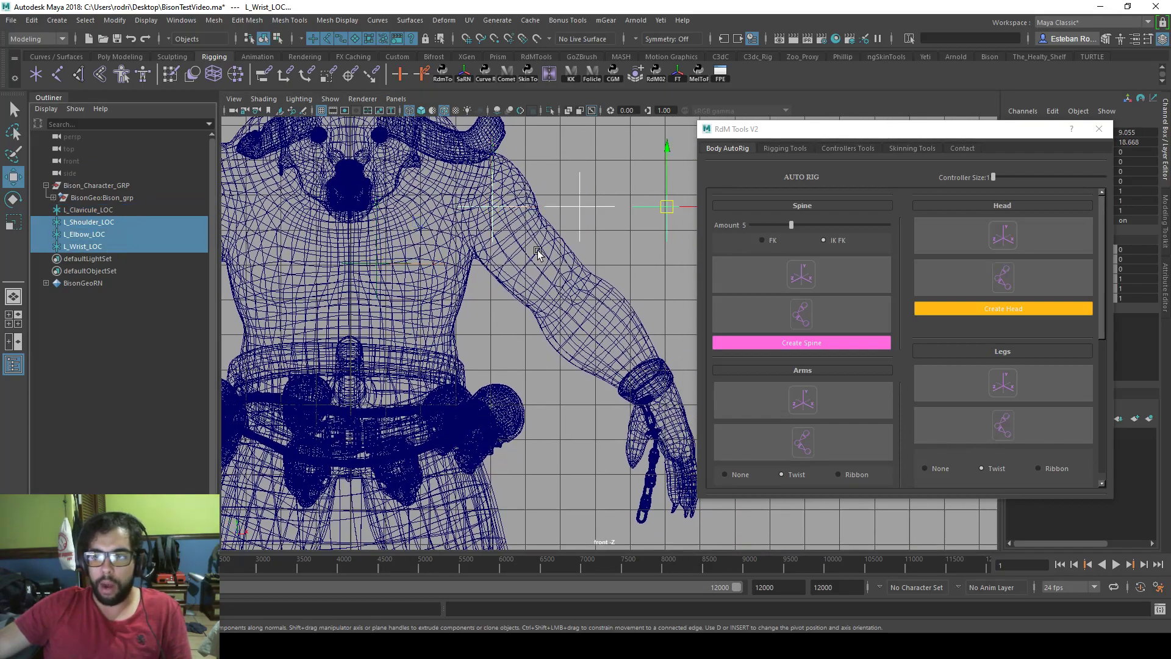
pyautogui.keyDown('alt'); pyautogui.moveTo(538, 251); pyautogui.dragTo(419, 227, button='middle'); pyautogui.keyUp('alt')
pyautogui.press('space')
pyautogui.press('space')
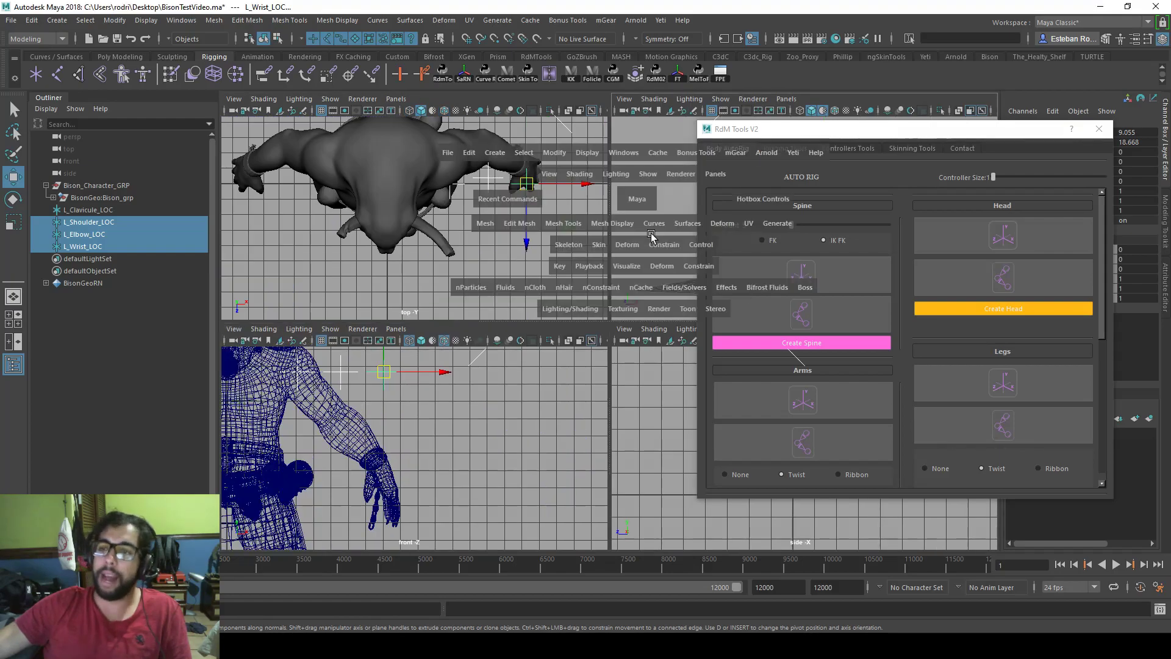
pyautogui.keyDown('alt'); pyautogui.moveTo(544, 207); pyautogui.dragTo(566, 289); pyautogui.keyUp('alt')
pyautogui.moveTo(531, 339); pyautogui.dragTo(580, 260)
pyautogui.press('4')
pyautogui.scroll(3, 552, 303)
# Fine-tune the shoulder, elbow and wrist locators in the front view so the shoulder locator sits in the joint, at about X 3.99, Y 19.01.
pyautogui.press('space')
pyautogui.press('space')
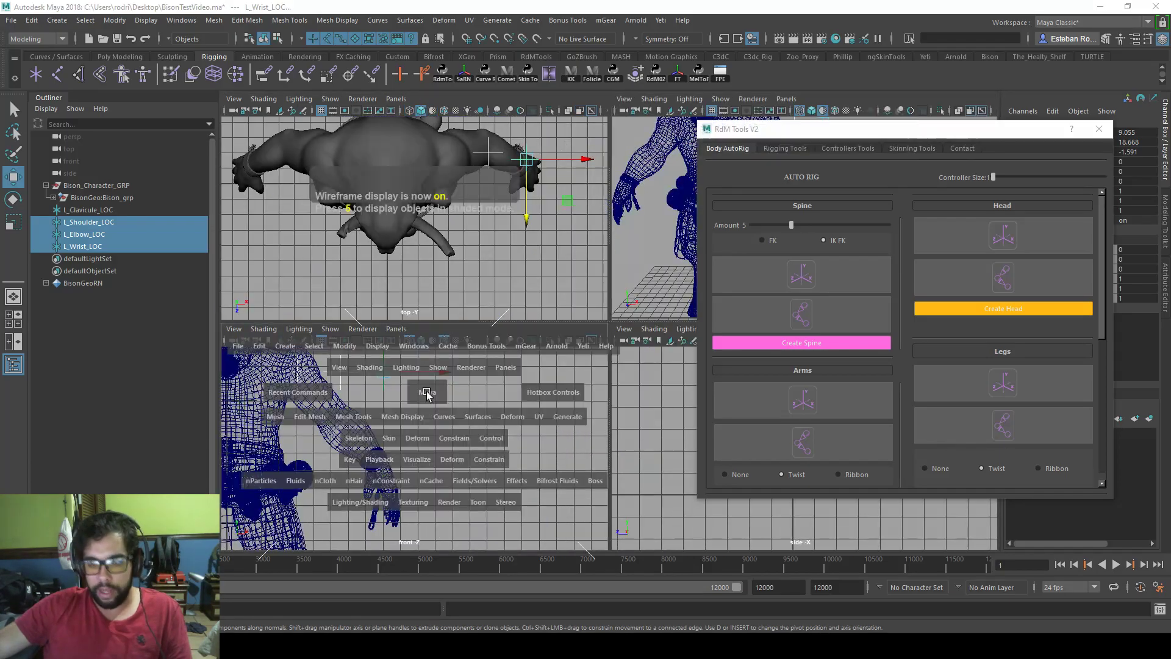
pyautogui.scroll(1, 562, 336)
pyautogui.keyDown('alt'); pyautogui.moveTo(538, 295); pyautogui.dragTo(596, 310, button='middle'); pyautogui.keyUp('alt')
pyautogui.moveTo(608, 233); pyautogui.dragTo(605, 224)
pyautogui.keyDown('alt'); pyautogui.moveTo(589, 251); pyautogui.dragTo(571, 241, button='middle'); pyautogui.keyUp('alt')
# Move only the wrist locator down onto the character's wrist in the front view, at about X 8.7, Y 13.48.
pyautogui.click(575, 218)
pyautogui.click(606, 212)
pyautogui.moveTo(589, 164); pyautogui.dragTo(589, 163)
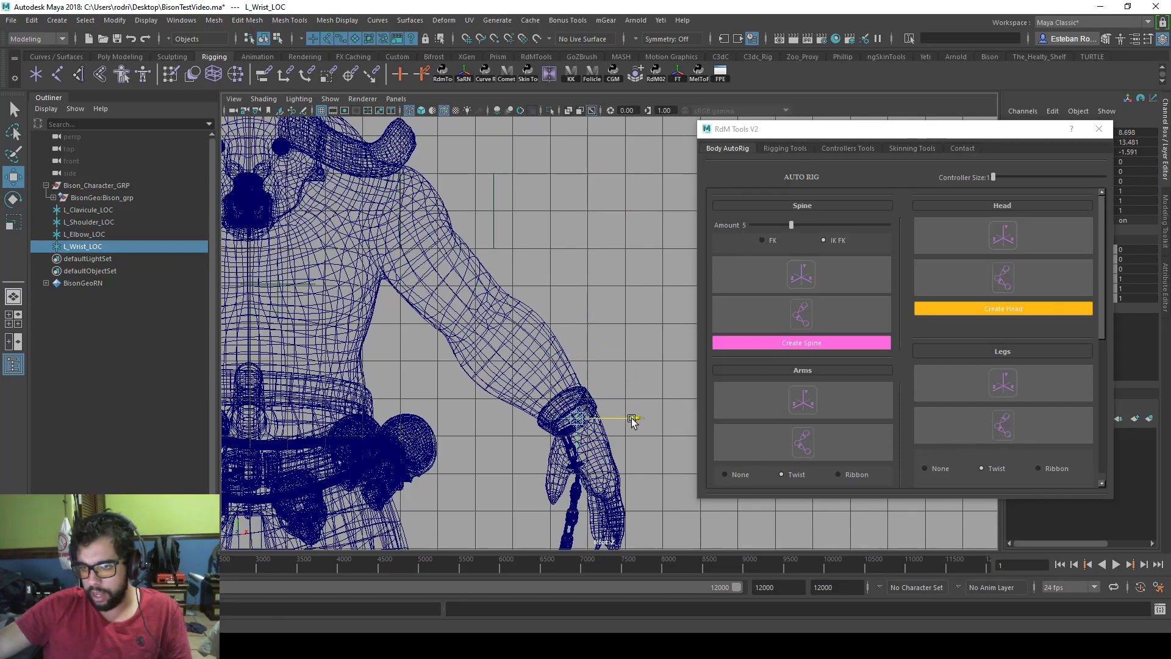
# Centre the wrist locator inside the wrist in the perspective view, at about X 8.31.
pyautogui.press('space')
pyautogui.press('space')
pyautogui.keyDown('alt'); pyautogui.moveTo(653, 254); pyautogui.dragTo(490, 294); pyautogui.keyUp('alt')
pyautogui.keyDown('alt'); pyautogui.moveTo(489, 293); pyautogui.dragTo(575, 345, button='right'); pyautogui.keyUp('alt')
pyautogui.keyDown('alt'); pyautogui.moveTo(575, 345); pyautogui.dragTo(560, 364); pyautogui.keyUp('alt')
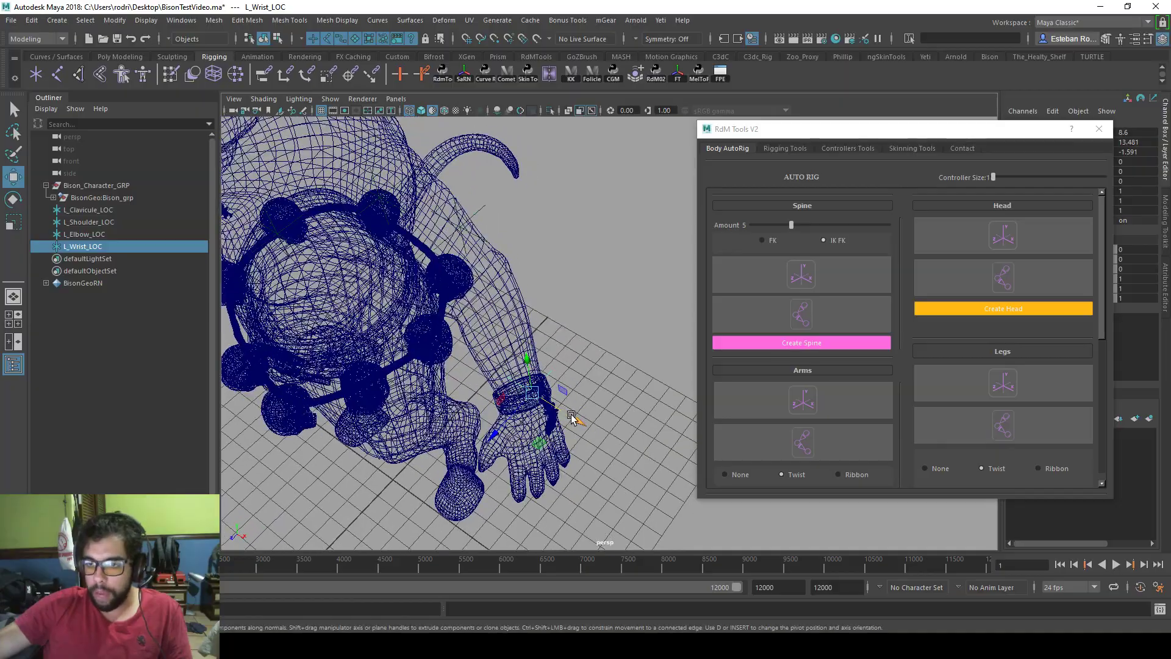
pyautogui.keyDown('alt'); pyautogui.moveTo(569, 419); pyautogui.dragTo(570, 360); pyautogui.keyUp('alt')
pyautogui.keyDown('alt'); pyautogui.moveTo(570, 361); pyautogui.dragTo(557, 417, button='right'); pyautogui.keyUp('alt')
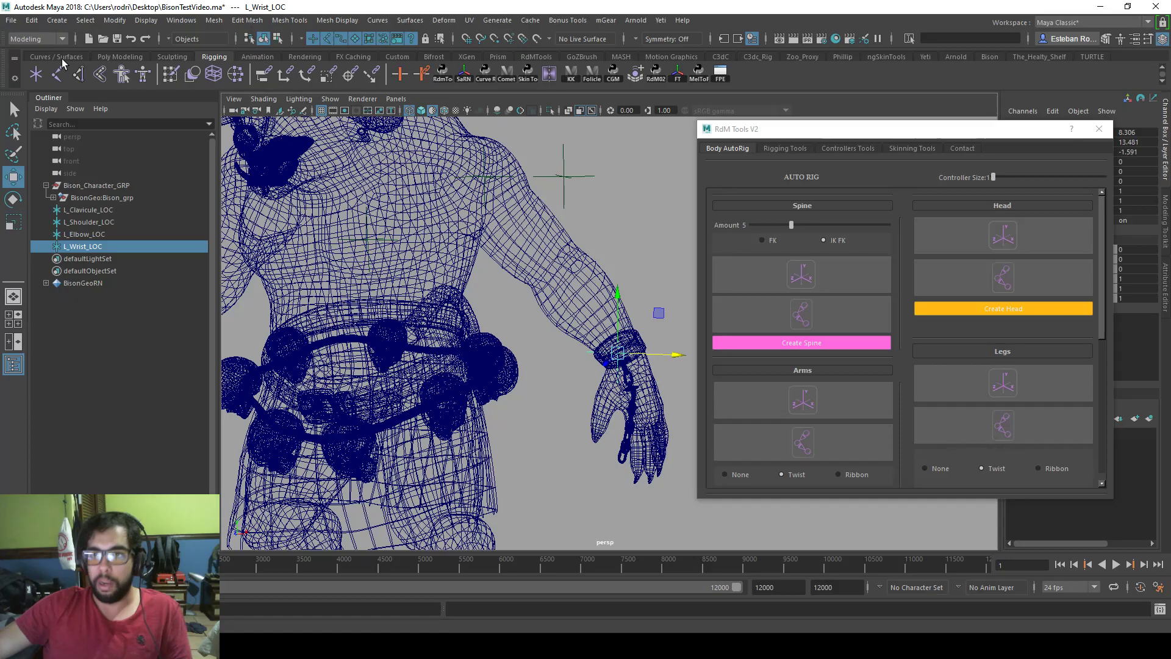
# Create a polygon plane at the origin and scale it into a long rectangle, about 18.77 in X and 6.29 in Z.
pyautogui.click(62, 58)
pyautogui.click(101, 58)
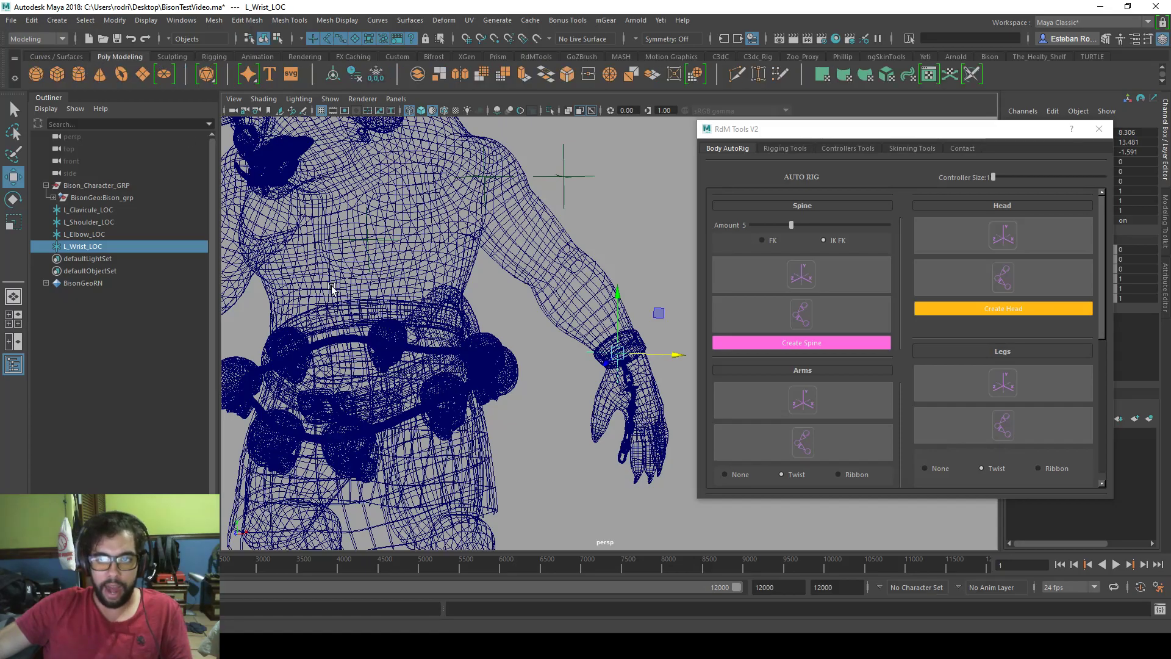
pyautogui.keyDown('alt'); pyautogui.moveTo(332, 288); pyautogui.dragTo(274, 262, button='right'); pyautogui.keyUp('alt')
pyautogui.keyDown('alt'); pyautogui.moveTo(471, 490); pyautogui.dragTo(470, 374, button='middle'); pyautogui.keyUp('alt')
pyautogui.keyDown('alt'); pyautogui.moveTo(470, 374); pyautogui.dragTo(476, 390); pyautogui.keyUp('alt')
pyautogui.press('r')
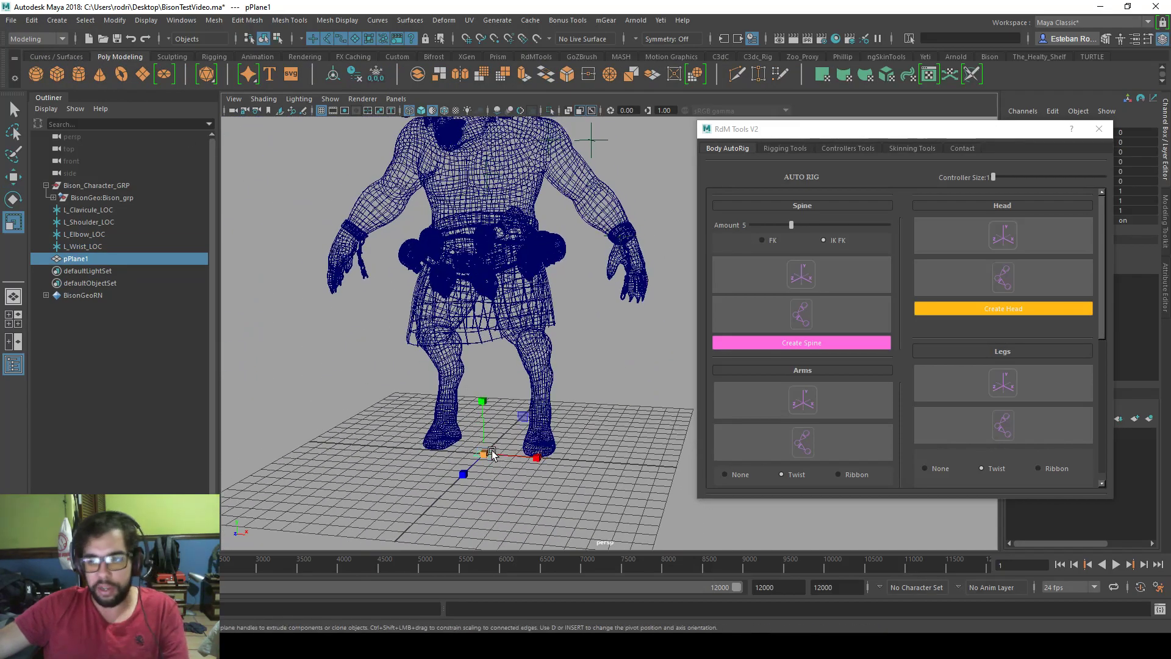
pyautogui.moveTo(540, 458); pyautogui.dragTo(750, 501)
pyautogui.moveTo(462, 473); pyautogui.dragTo(452, 485)
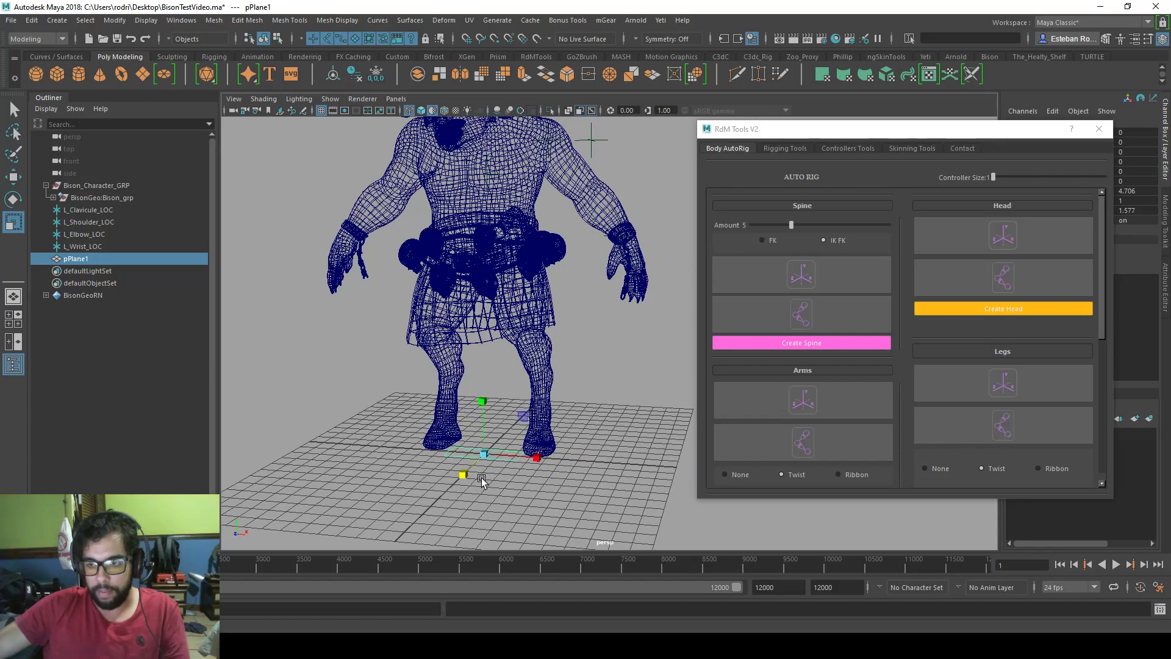
# Move the plane's pivot to the middle of its short edge on the character's right side.
pyautogui.press('d')
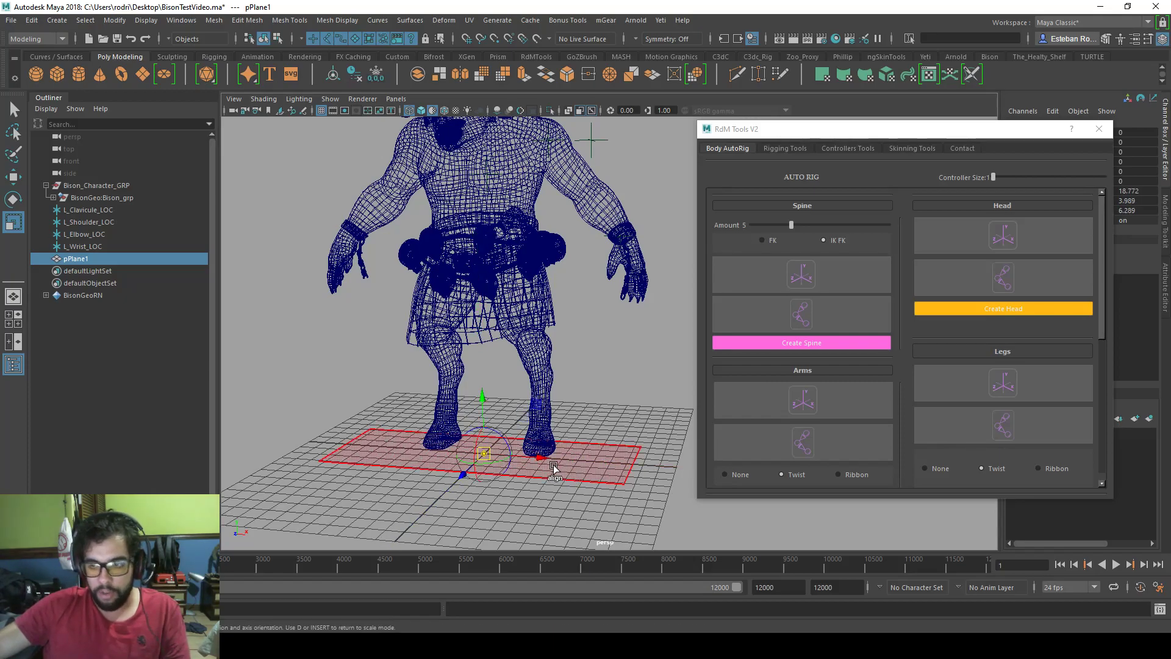
pyautogui.moveTo(484, 454); pyautogui.dragTo(379, 438)
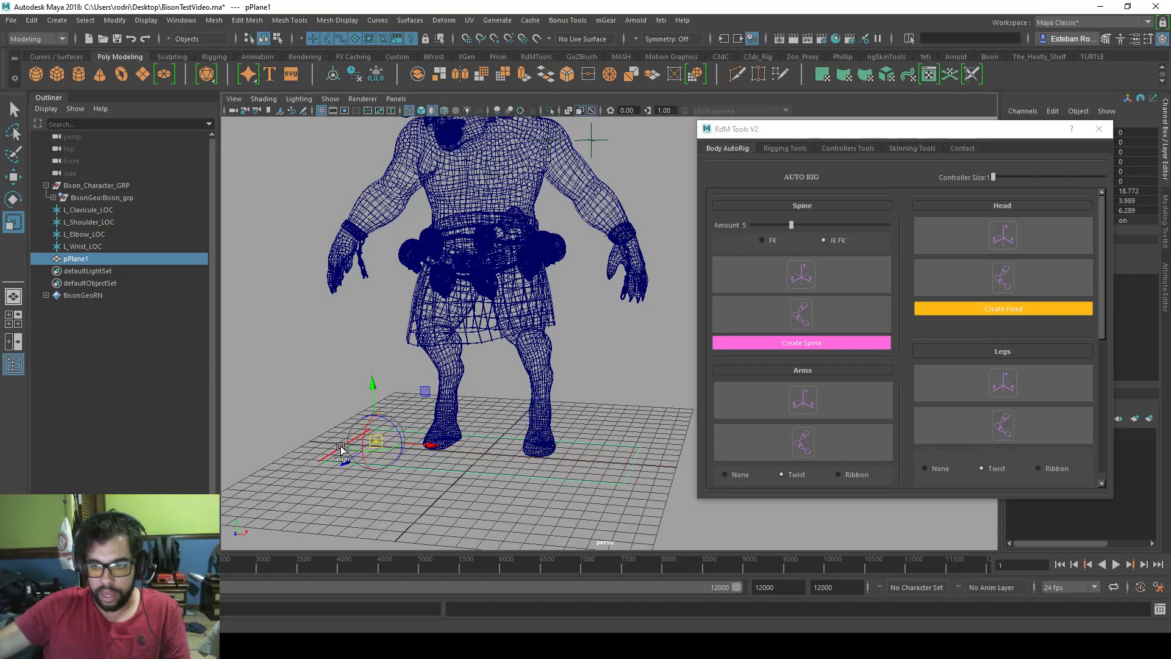
pyautogui.press('r')
pyautogui.keyDown('alt'); pyautogui.moveTo(331, 390); pyautogui.dragTo(367, 387, button='middle'); pyautogui.keyUp('alt')
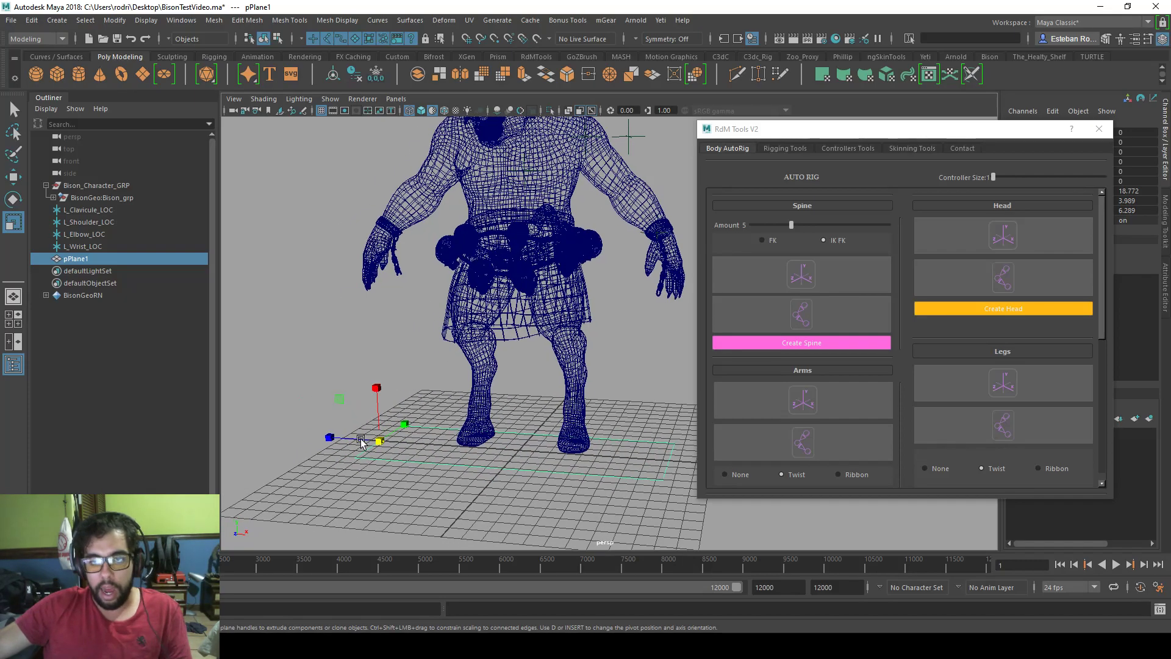
# Match the plane's transforms to the left shoulder locator with the MatchTransforms tool.
pyautogui.keyDown('ctrl'); pyautogui.click(114, 221); pyautogui.keyUp('ctrl')
pyautogui.click(849, 149)
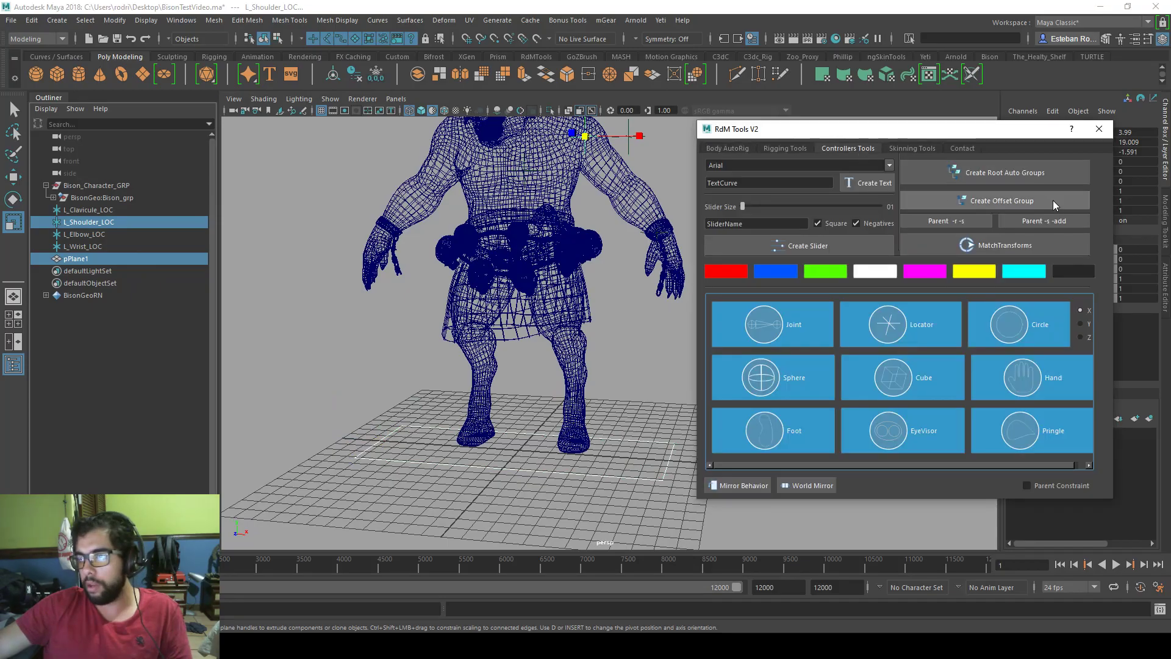
pyautogui.keyDown('alt'); pyautogui.moveTo(640, 328); pyautogui.dragTo(595, 385); pyautogui.keyUp('alt')
pyautogui.keyDown('alt'); pyautogui.moveTo(529, 337); pyautogui.dragTo(543, 319); pyautogui.keyUp('alt')
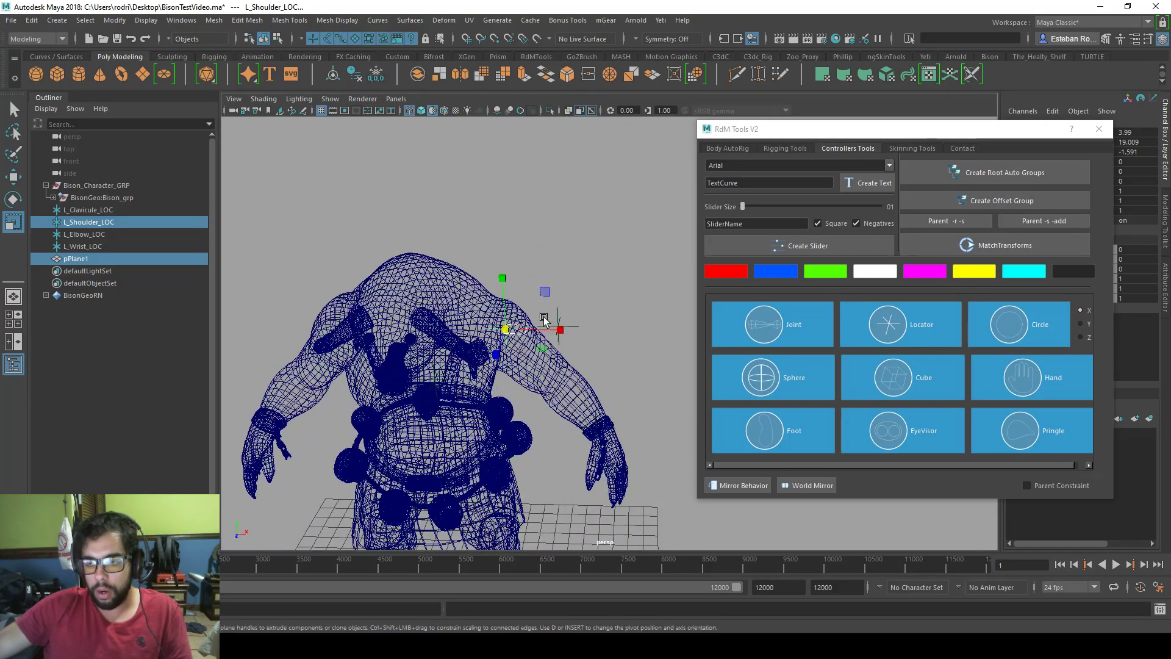
pyautogui.keyDown('alt'); pyautogui.moveTo(543, 319); pyautogui.dragTo(609, 300, button='right'); pyautogui.keyUp('alt')
# Stretch the plane outward from the shoulder to an X scale of about 5.24.
pyautogui.click(610, 300)
pyautogui.doubleClick(110, 252)
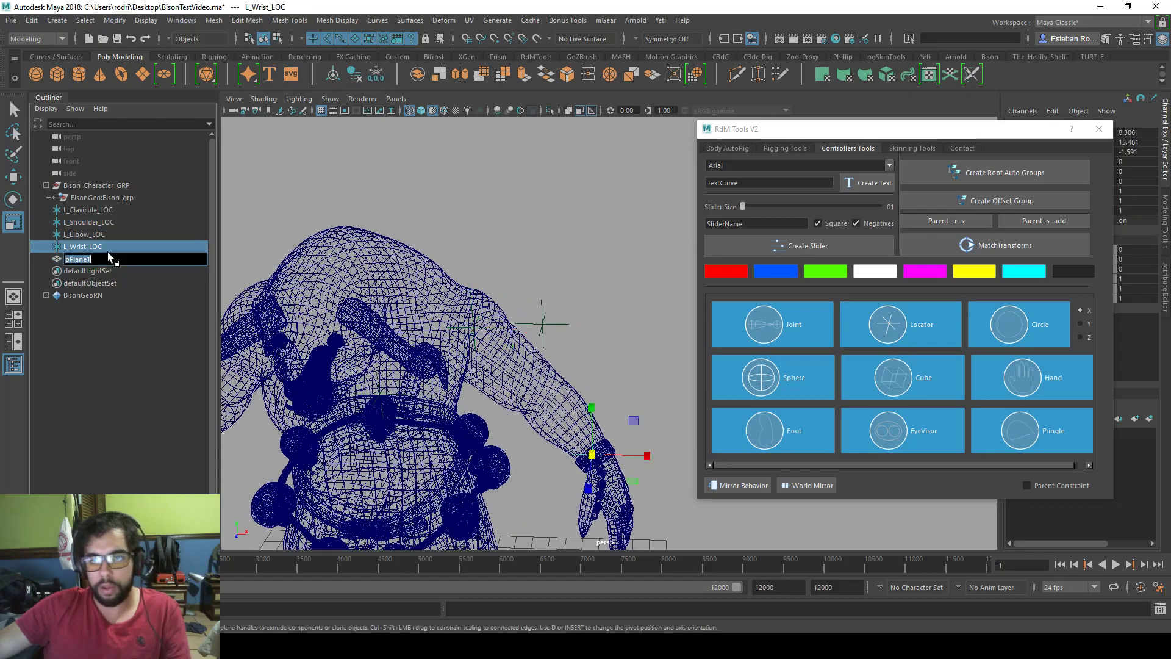
pyautogui.click(110, 268)
pyautogui.click(96, 258)
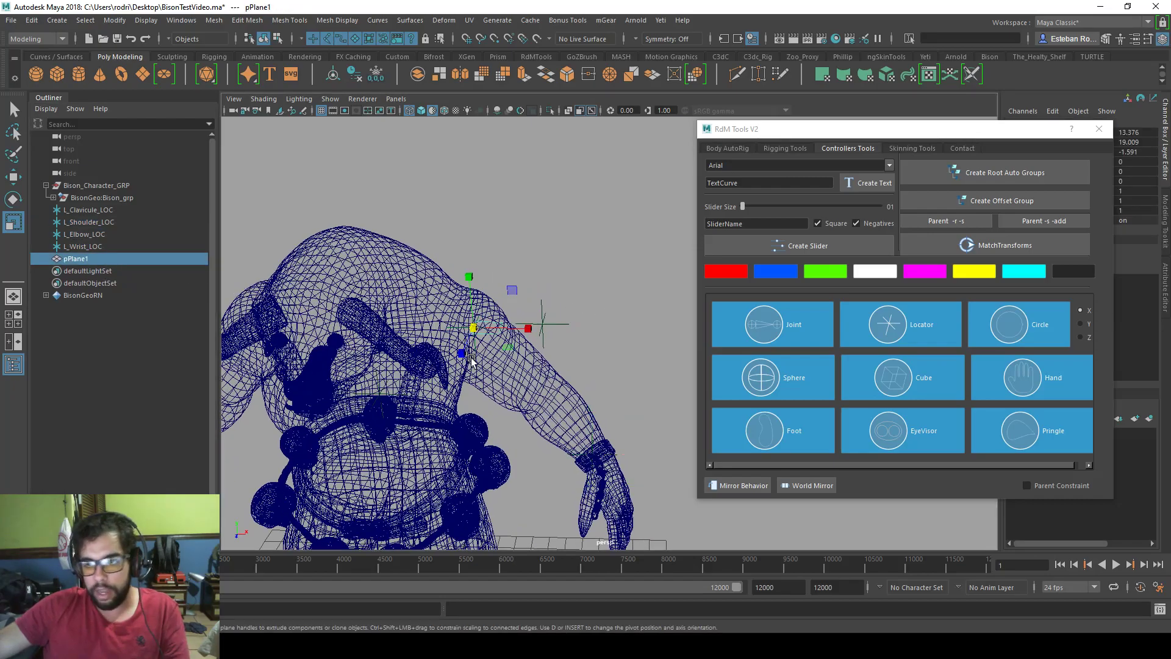
pyautogui.moveTo(511, 328); pyautogui.dragTo(748, 366)
# Rotate the plane about Z to roughly -53 degrees so it slopes down along the arm.
pyautogui.press('e')
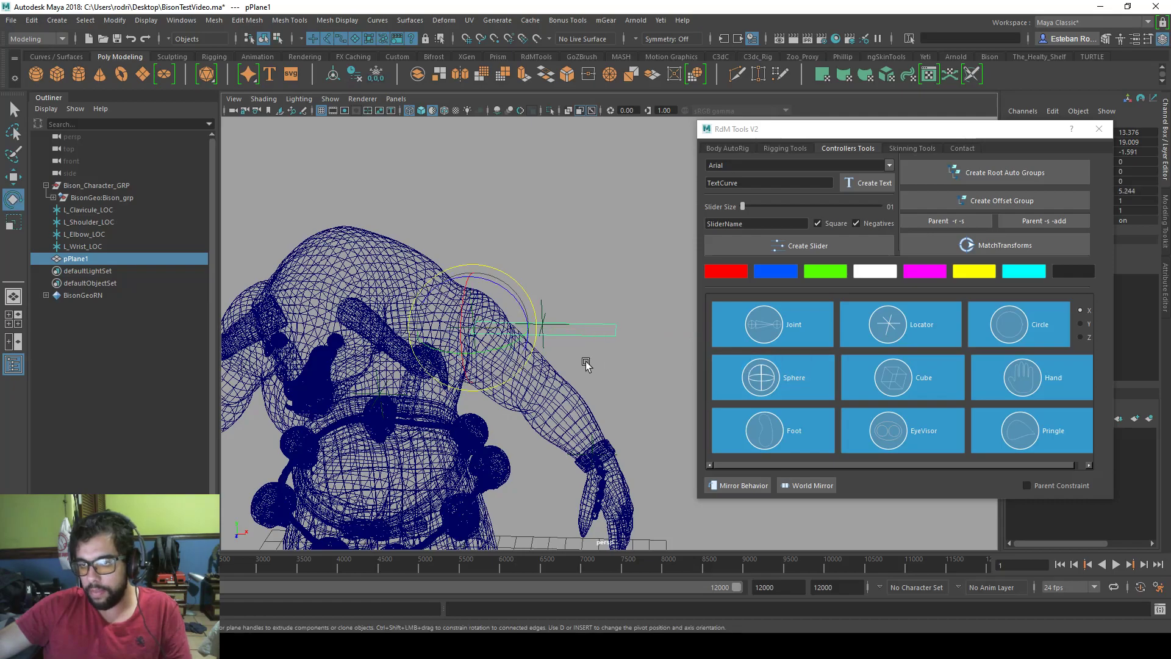
pyautogui.keyDown('alt'); pyautogui.moveTo(583, 358); pyautogui.dragTo(526, 334); pyautogui.keyUp('alt')
pyautogui.moveTo(452, 253); pyautogui.dragTo(449, 294)
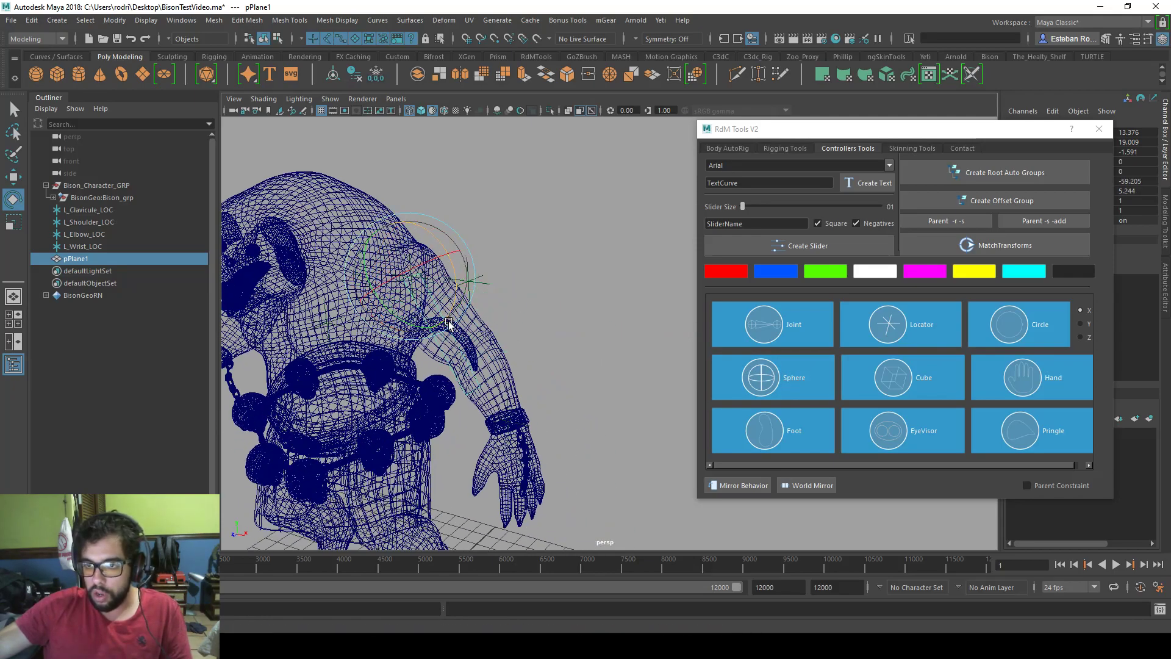
# Isolate the plane and the wrist locator in the perspective view, framed together, and select the plane.
pyautogui.keyDown('ctrl'); pyautogui.click(111, 245); pyautogui.keyUp('ctrl')
pyautogui.press('f')
pyautogui.hotkey('ctrl', '1')
pyautogui.click(462, 336)
pyautogui.keyDown('alt'); pyautogui.moveTo(463, 339); pyautogui.dragTo(465, 305, button='middle'); pyautogui.keyUp('alt')
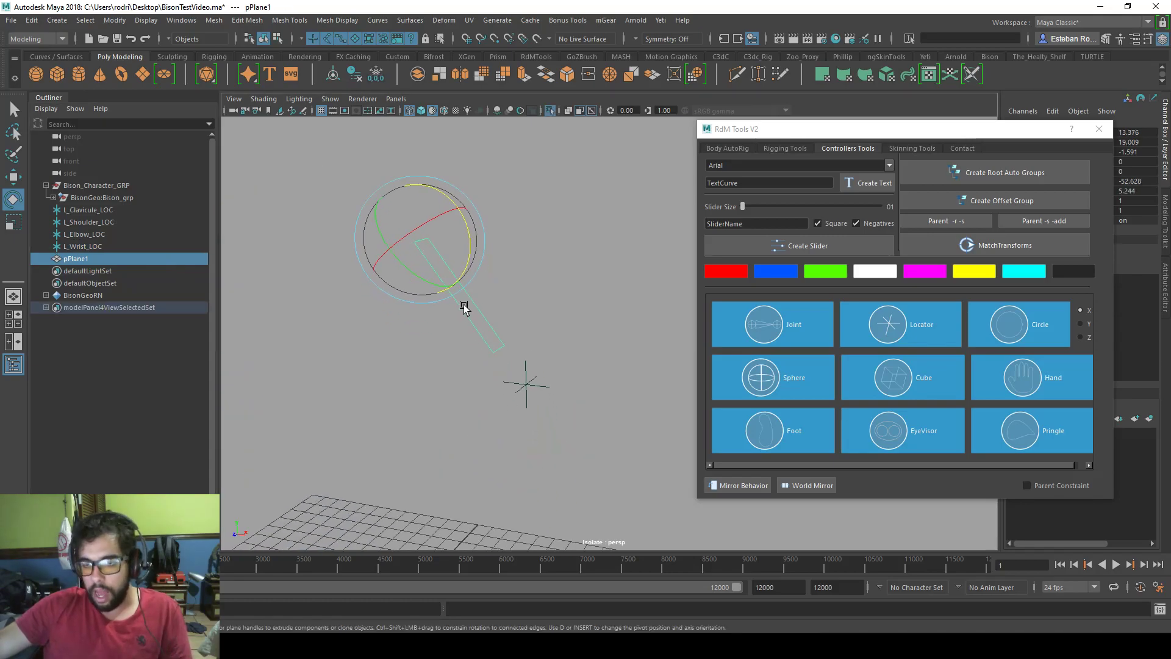
# Snap the plane's lower end vertices to the left wrist locator and bring the whole character back into view.
pyautogui.moveTo(464, 305); pyautogui.dragTo(408, 299, button='right')
pyautogui.moveTo(456, 322); pyautogui.dragTo(531, 404)
pyautogui.press('v')
pyautogui.press('w')
pyautogui.hotkey('ctrl', '1')
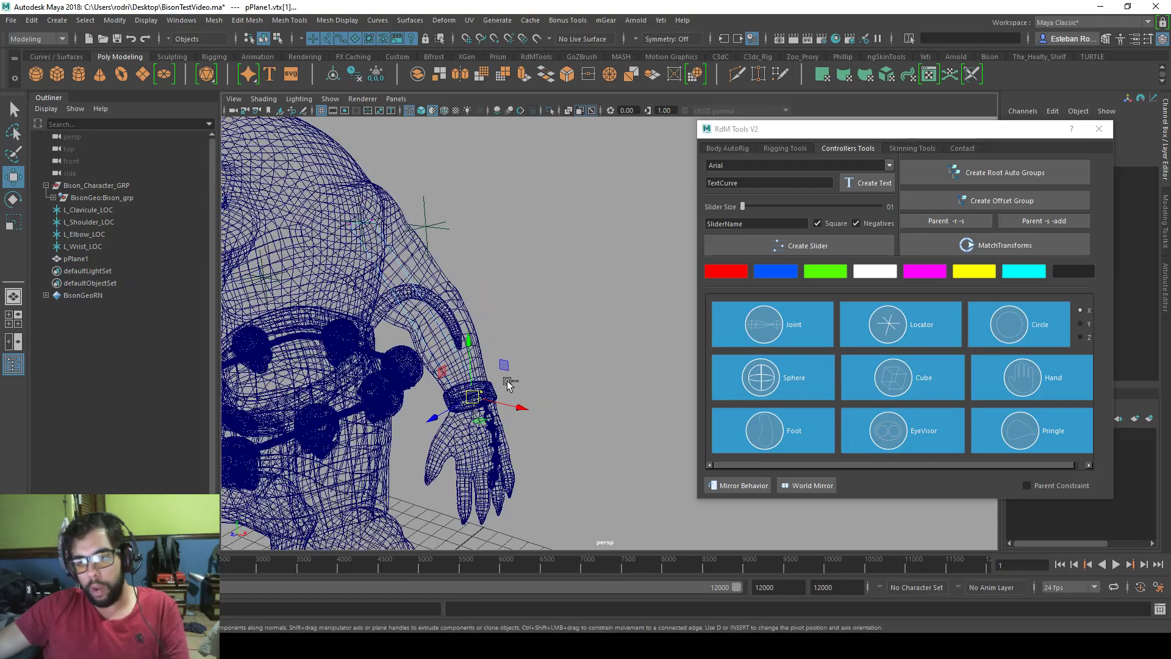
# Insert an edge loop across the plane at the elbow, working in the front view.
pyautogui.moveTo(420, 286); pyautogui.dragTo(488, 262, button='right')
pyautogui.keyDown('alt'); pyautogui.moveTo(488, 262); pyautogui.dragTo(518, 269); pyautogui.keyUp('alt')
pyautogui.keyDown('alt'); pyautogui.moveTo(518, 269); pyautogui.dragTo(556, 278, button='right'); pyautogui.keyUp('alt')
pyautogui.keyDown('alt'); pyautogui.moveTo(556, 278); pyautogui.dragTo(574, 274); pyautogui.keyUp('alt')
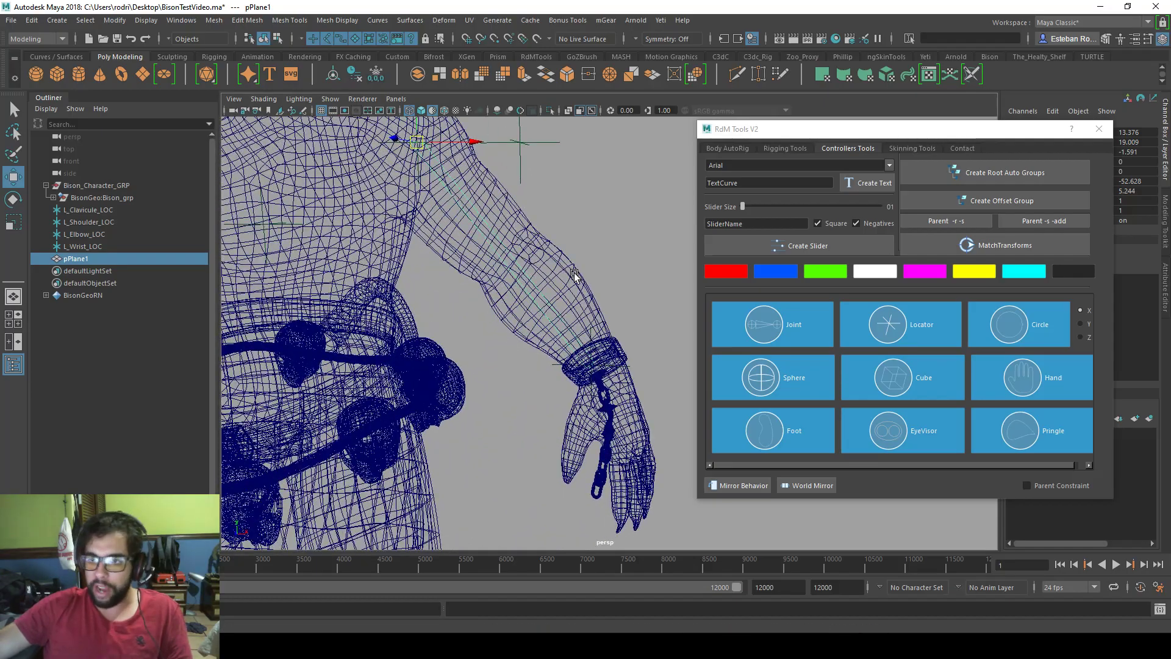
pyautogui.press('space')
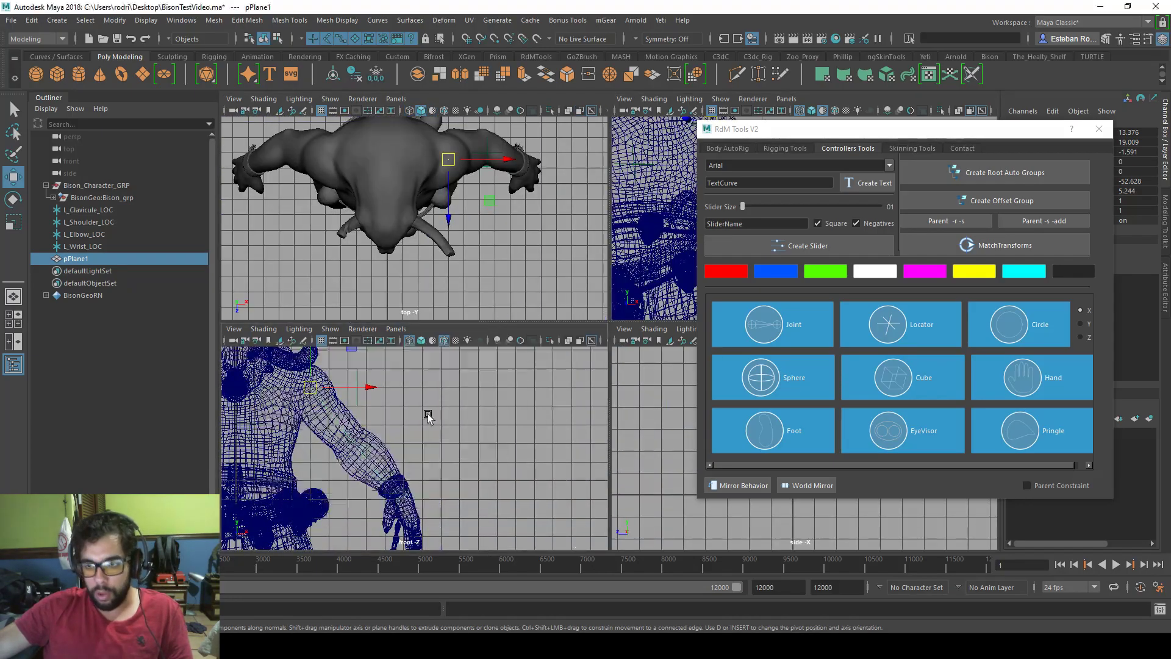
pyautogui.press('space')
pyautogui.scroll(3, 473, 296)
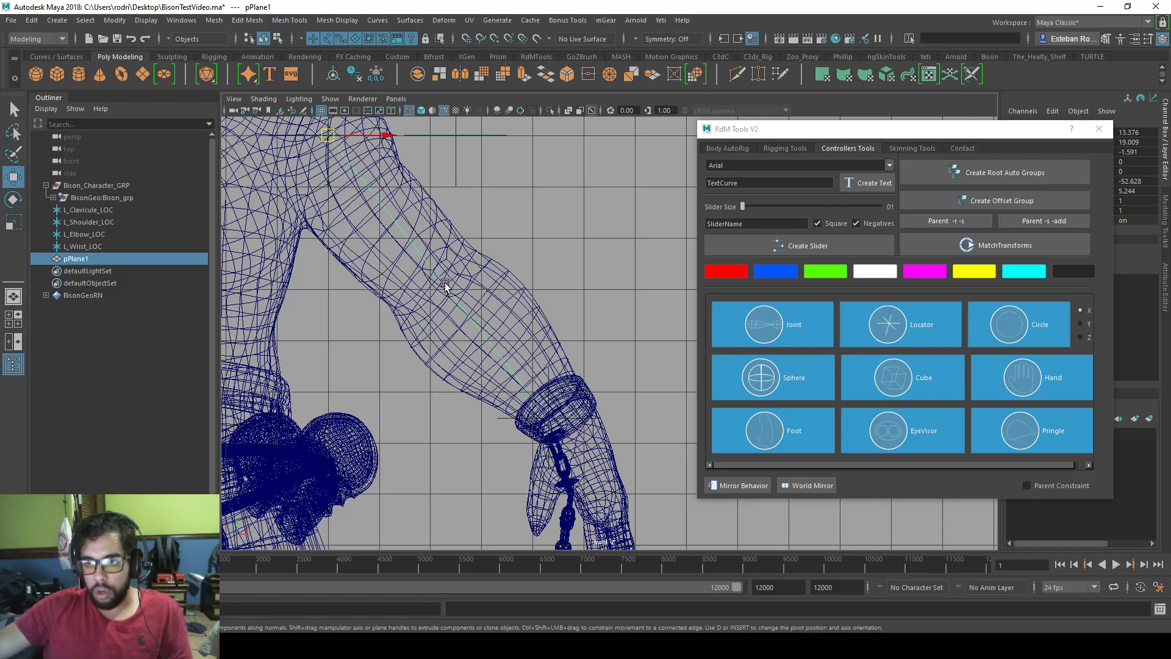
pyautogui.keyDown('shift'); pyautogui.moveTo(445, 285); pyautogui.dragTo(438, 280, button='right'); pyautogui.keyUp('shift')
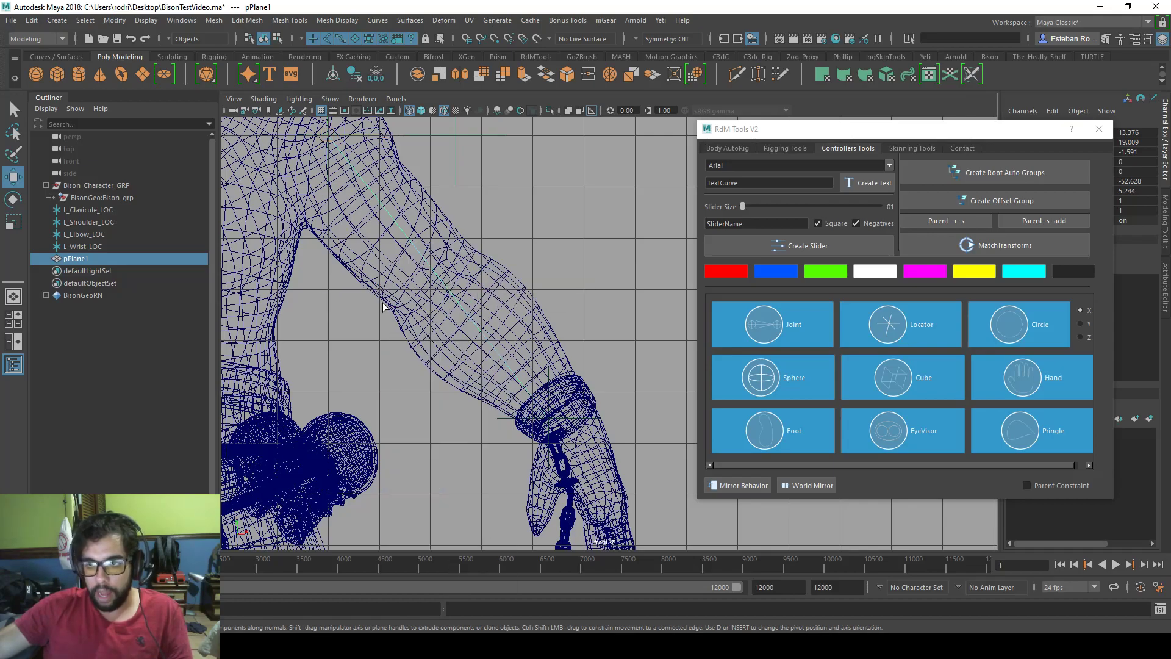
pyautogui.click(437, 281)
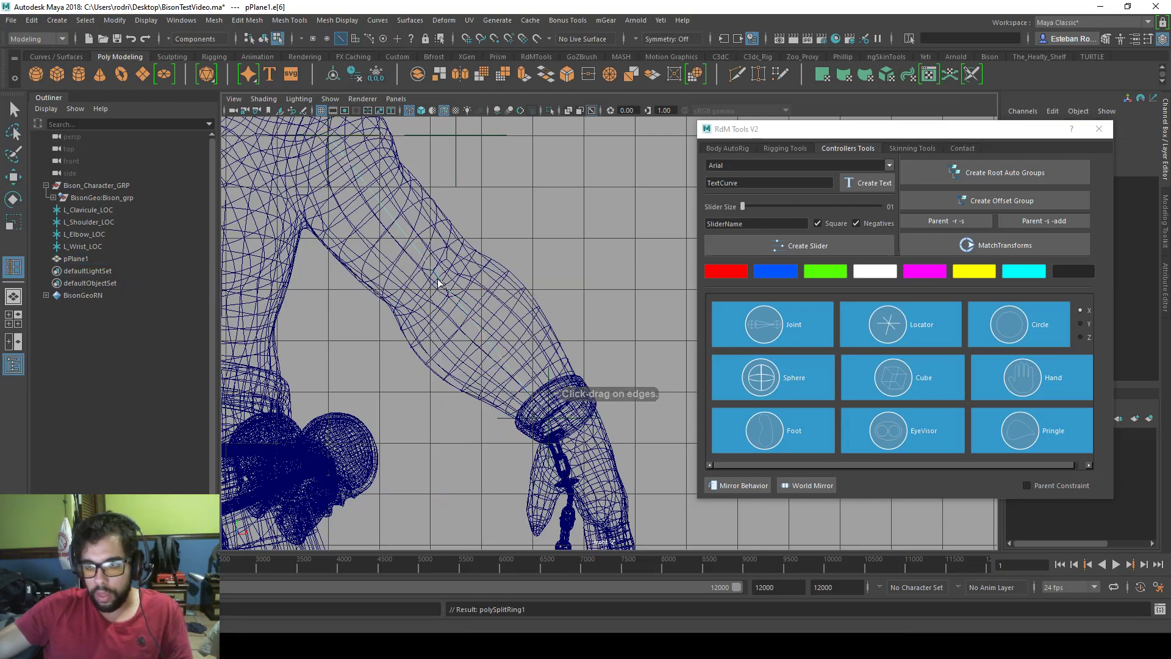
# Move the plane's new elbow edge backward along Z so the plane bends with the arm.
pyautogui.press('space')
pyautogui.press('space')
pyautogui.keyDown('alt'); pyautogui.moveTo(607, 254); pyautogui.dragTo(450, 361); pyautogui.keyUp('alt')
pyautogui.press('w')
pyautogui.moveTo(382, 335); pyautogui.dragTo(389, 334)
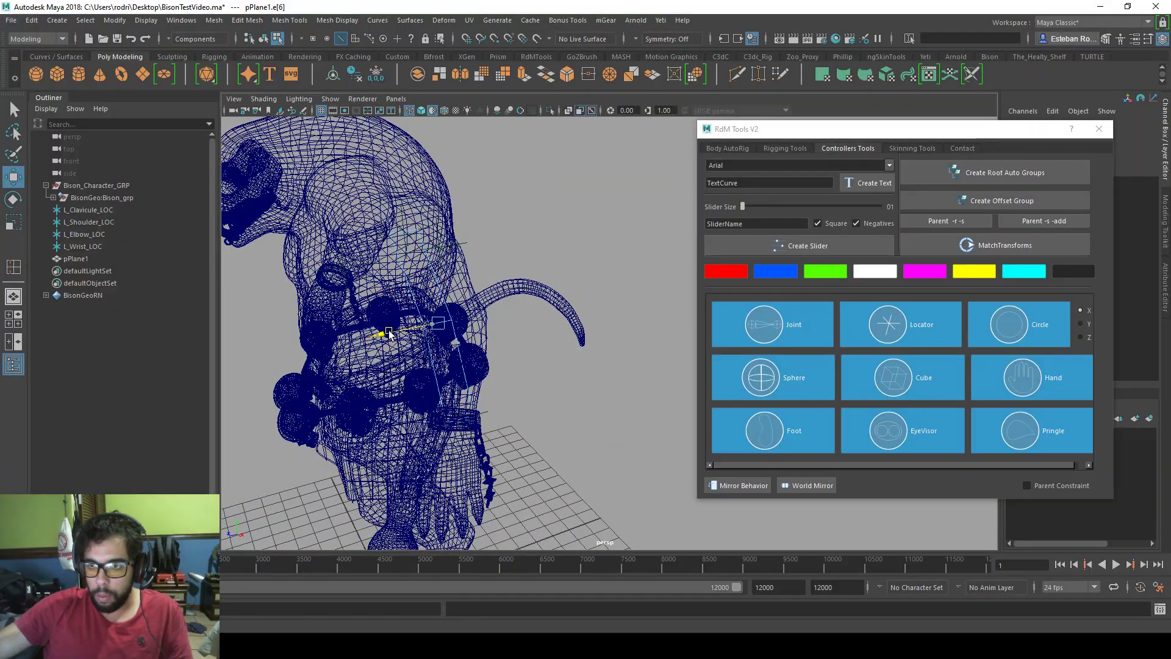
pyautogui.keyDown('alt'); pyautogui.moveTo(404, 391); pyautogui.dragTo(443, 337); pyautogui.keyUp('alt')
pyautogui.hotkey('ctrl', 'z')
pyautogui.press('w')
pyautogui.click(536, 323)
pyautogui.press('w')
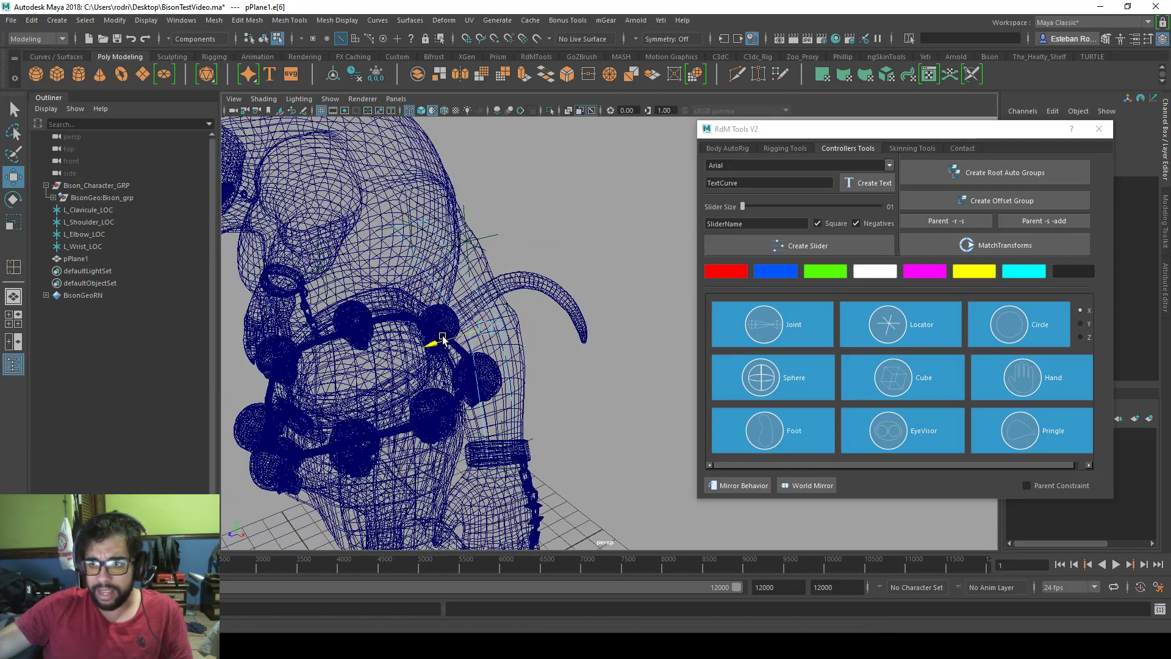
# Isolate the left elbow locator with the plane and snap it to the plane's bent edge, then show the character again.
pyautogui.click(489, 241)
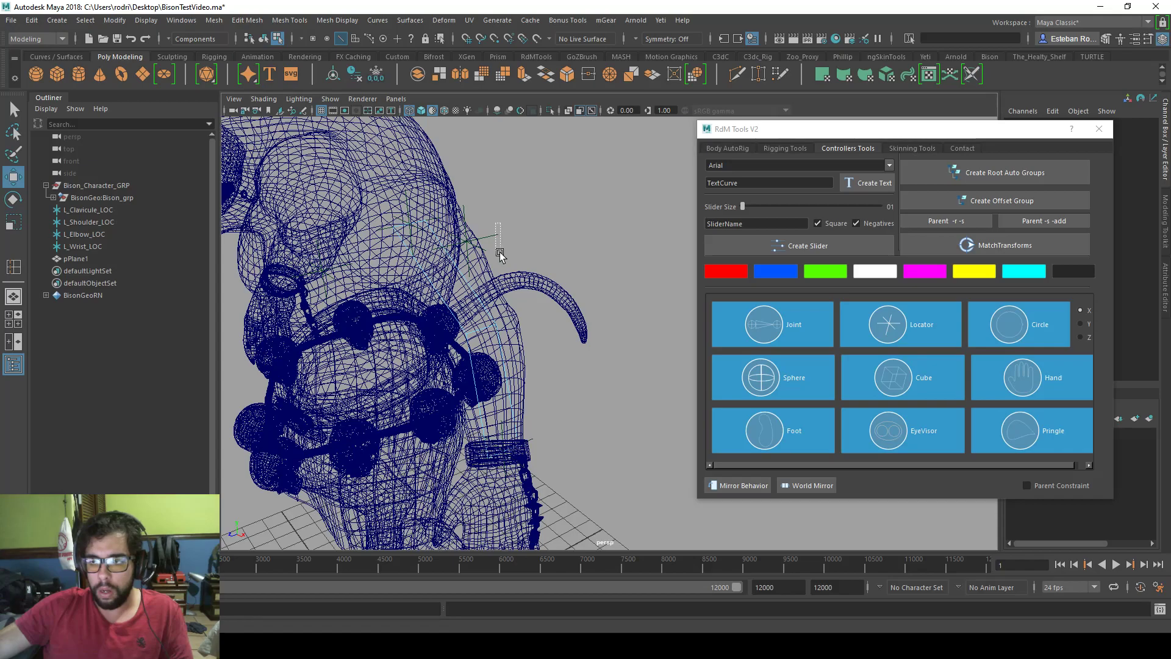
pyautogui.moveTo(462, 241); pyautogui.dragTo(502, 225, button='right')
pyautogui.click(497, 249)
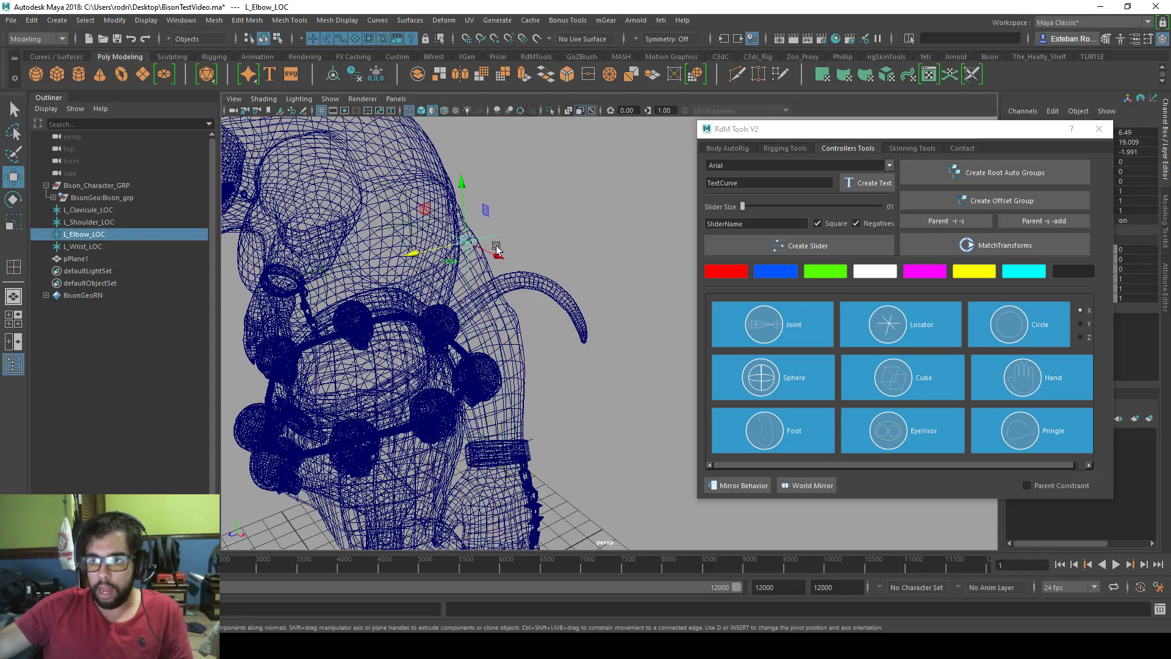
pyautogui.hotkey('ctrl', '1')
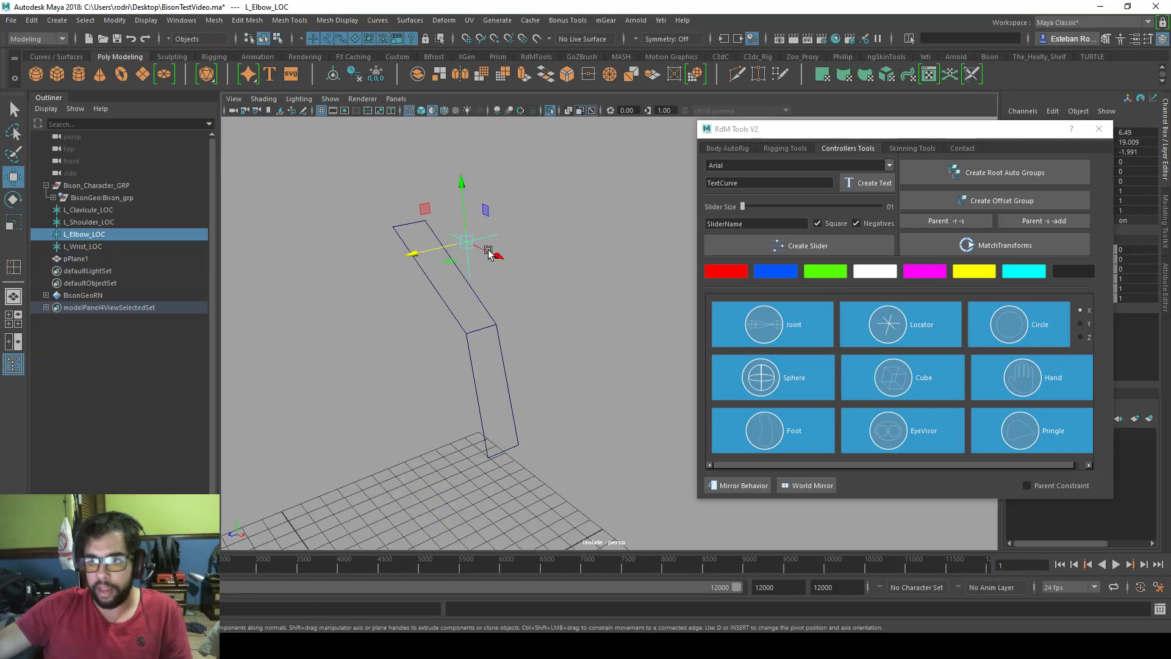
pyautogui.moveTo(488, 254); pyautogui.dragTo(472, 245)
pyautogui.keyDown('alt'); pyautogui.moveTo(504, 330); pyautogui.dragTo(589, 317); pyautogui.keyUp('alt')
pyautogui.hotkey('ctrl', '1')
# Generate the left arm joints from the locators with Body AutoRig and expand the joint hierarchy.
pyautogui.click(740, 149)
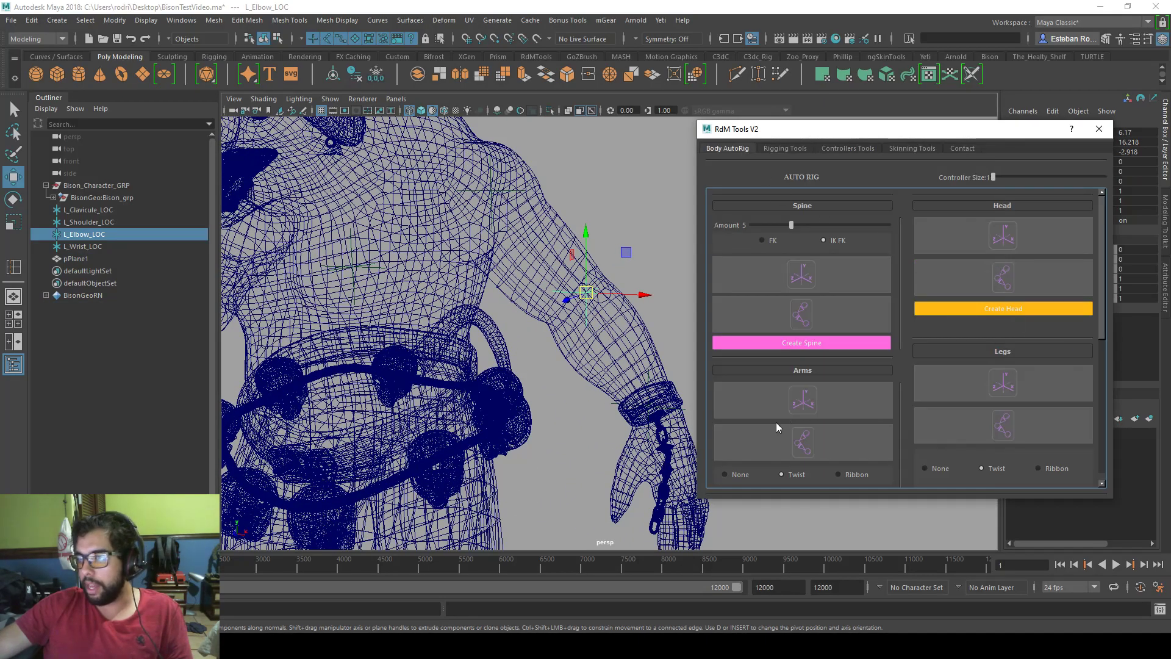
pyautogui.click(790, 438)
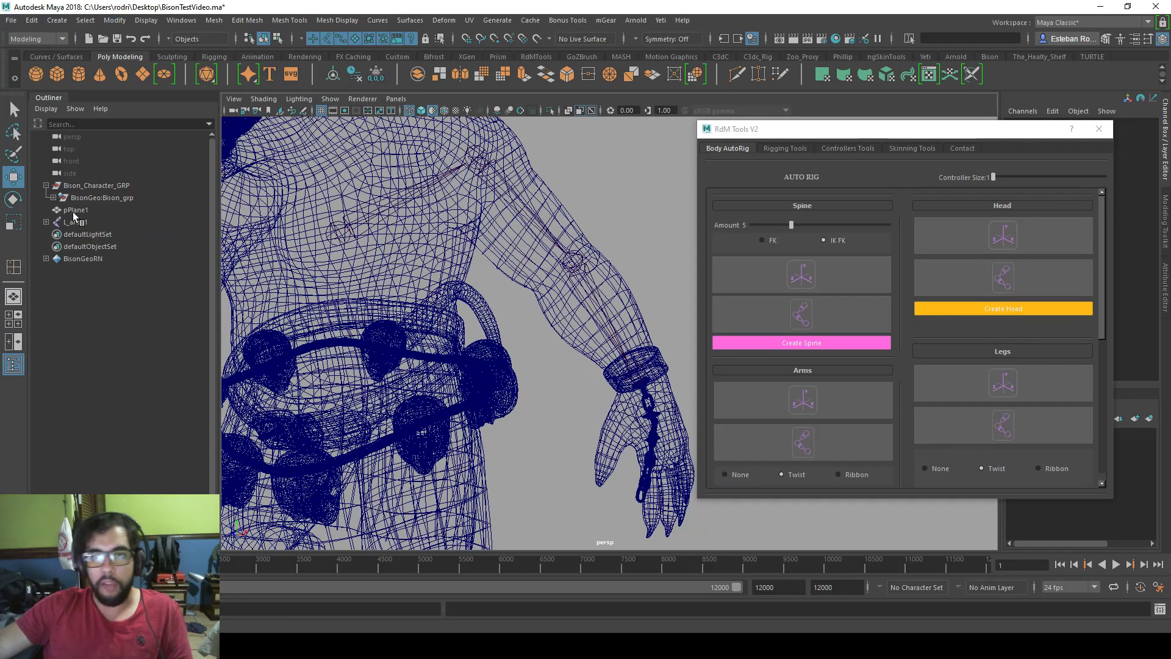
pyautogui.click(47, 222)
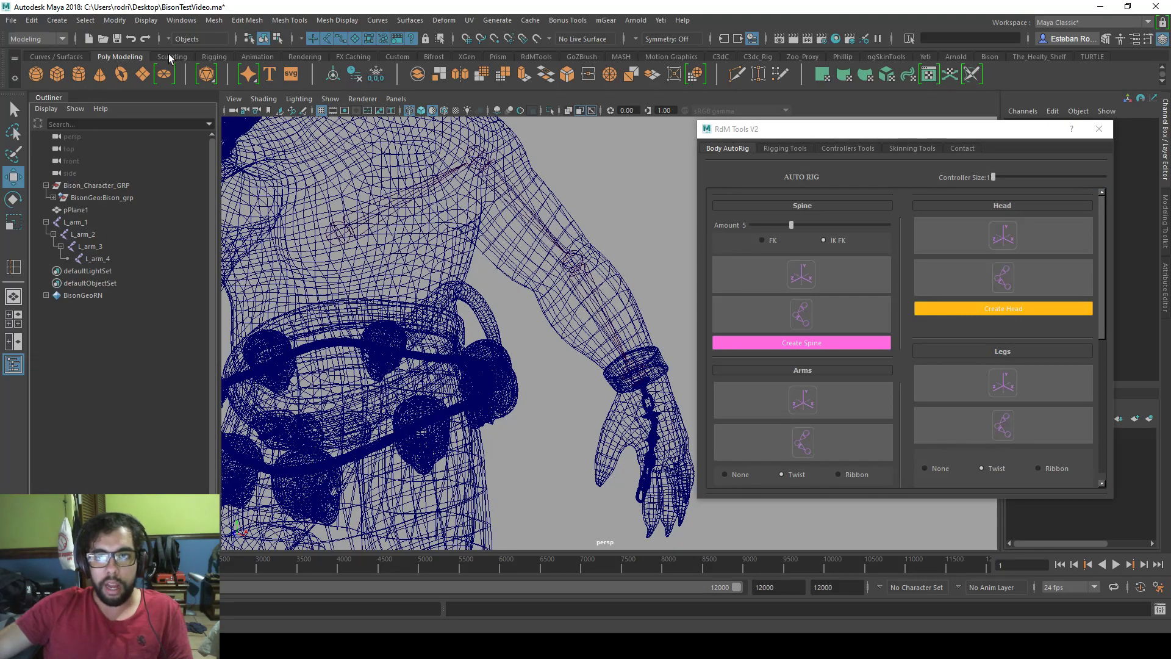
# Create an IK handle from joint L_arm_2 to joint L_arm_4.
pyautogui.click(214, 56)
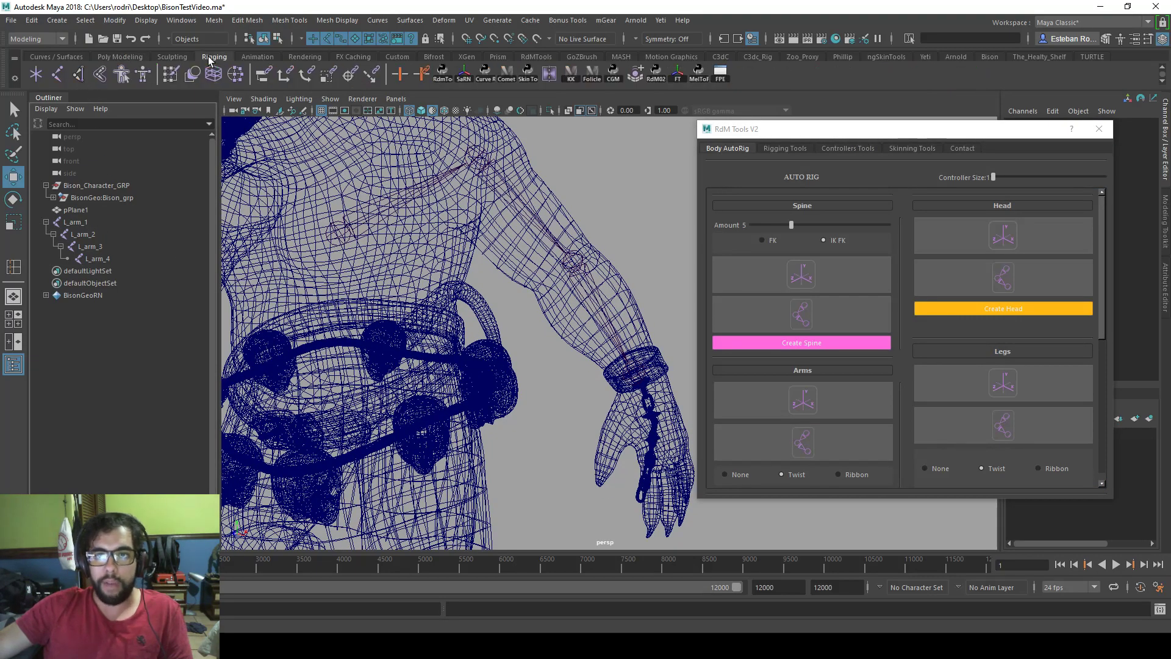
pyautogui.click(97, 236)
pyautogui.click(119, 256)
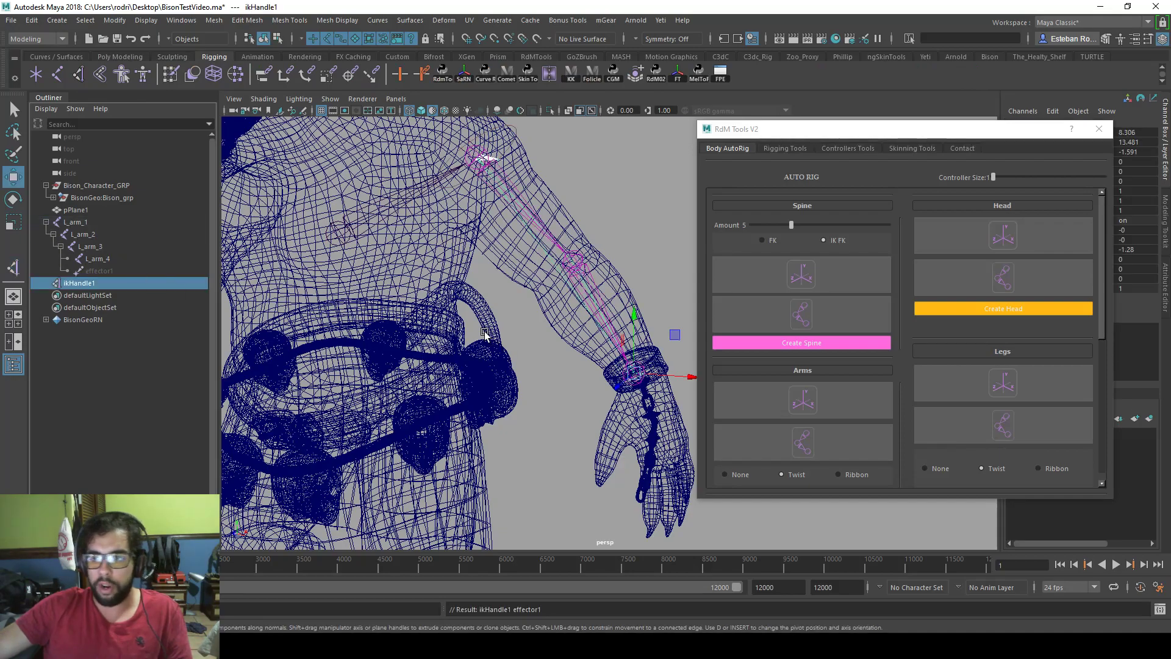
# Test the arm bend by moving the IK handle in the front view, then undo the move and the handle.
pyautogui.scroll(-1, 479, 328)
pyautogui.press('space')
pyautogui.press('space')
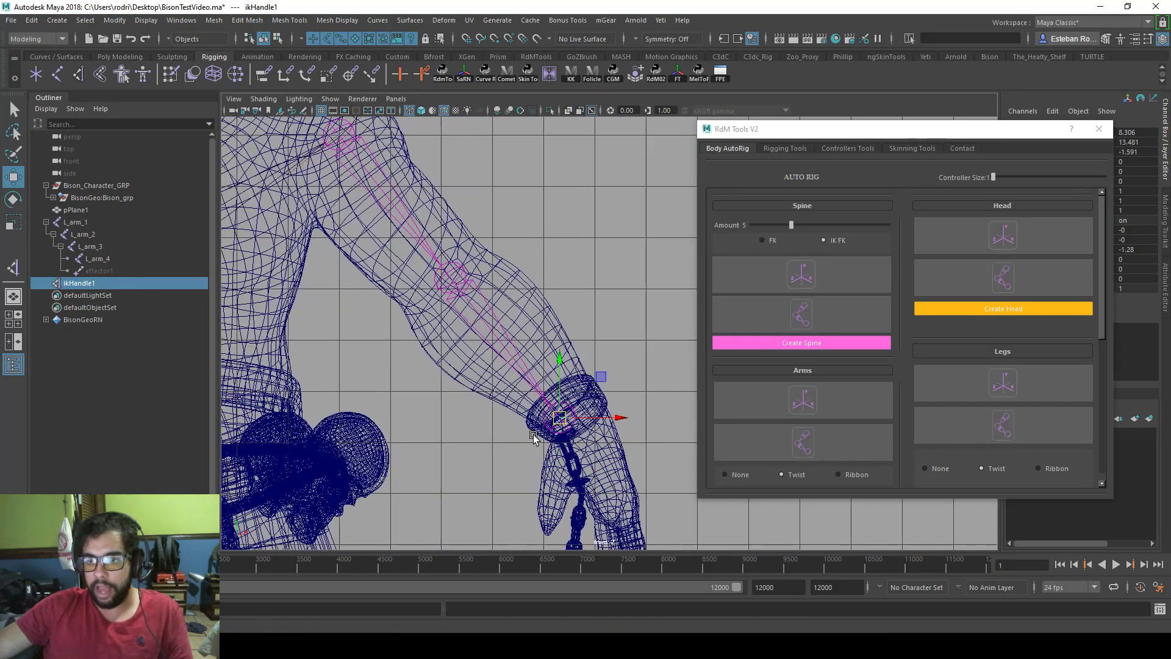
pyautogui.moveTo(560, 418); pyautogui.dragTo(578, 401)
pyautogui.hotkey('ctrl', 'z')
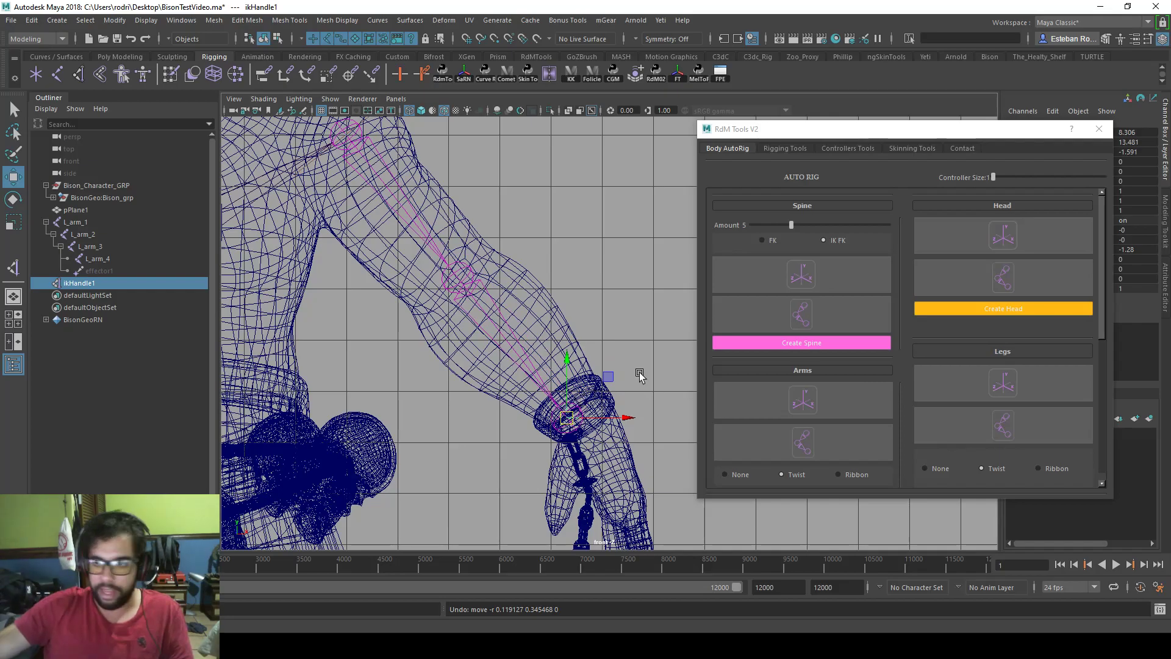
pyautogui.scroll(-4, 634, 342)
pyautogui.hotkey('ctrl', 'z')
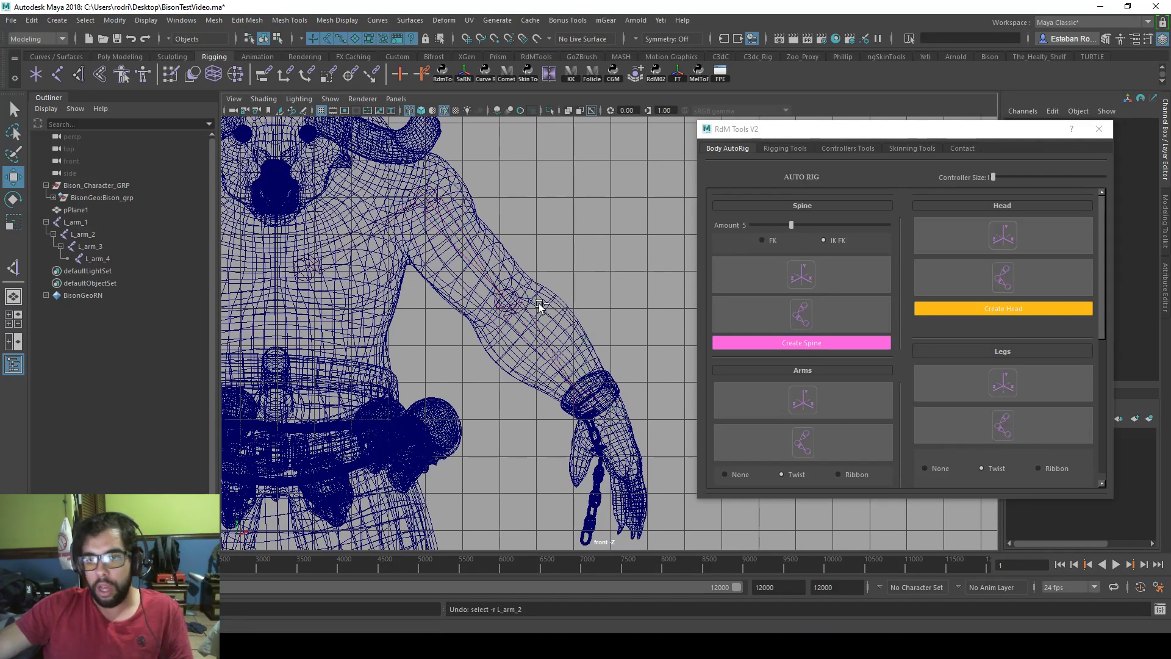
# Shift elbow joint L_arm_3 slightly toward the outside of the arm without moving its child joint.
pyautogui.click(85, 247)
pyautogui.press('d')
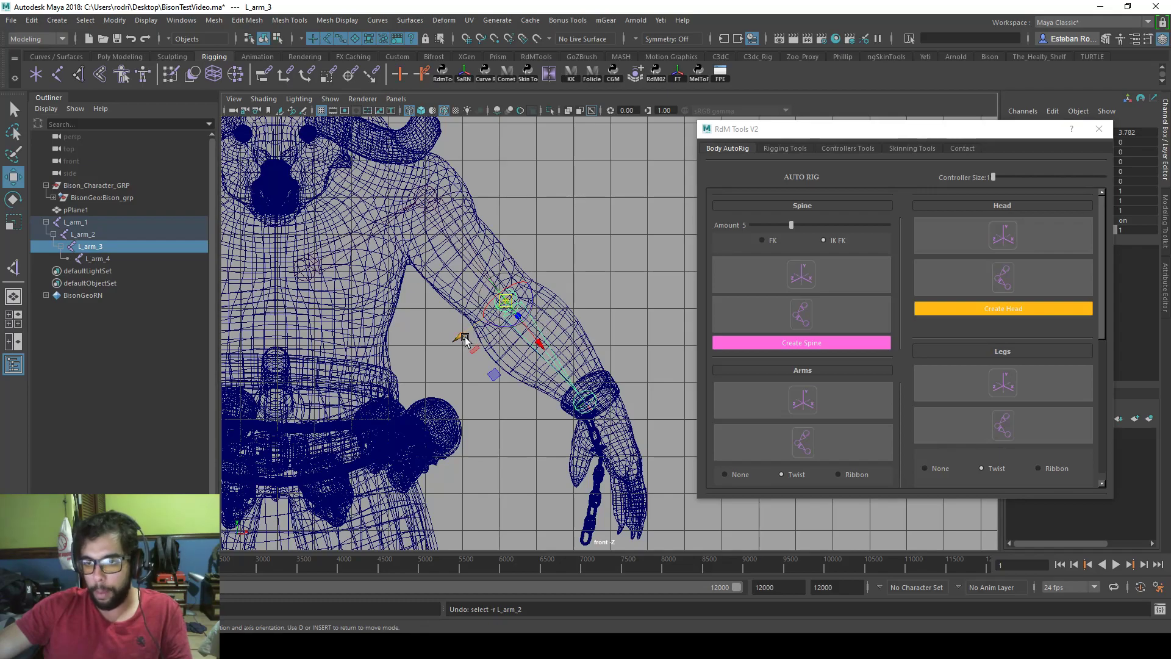
pyautogui.moveTo(465, 339); pyautogui.dragTo(465, 332)
# Add an IK handle from L_arm_2 to L_arm_4 again and test the bend by pulling the wrist toward the shoulder.
pyautogui.click(78, 74)
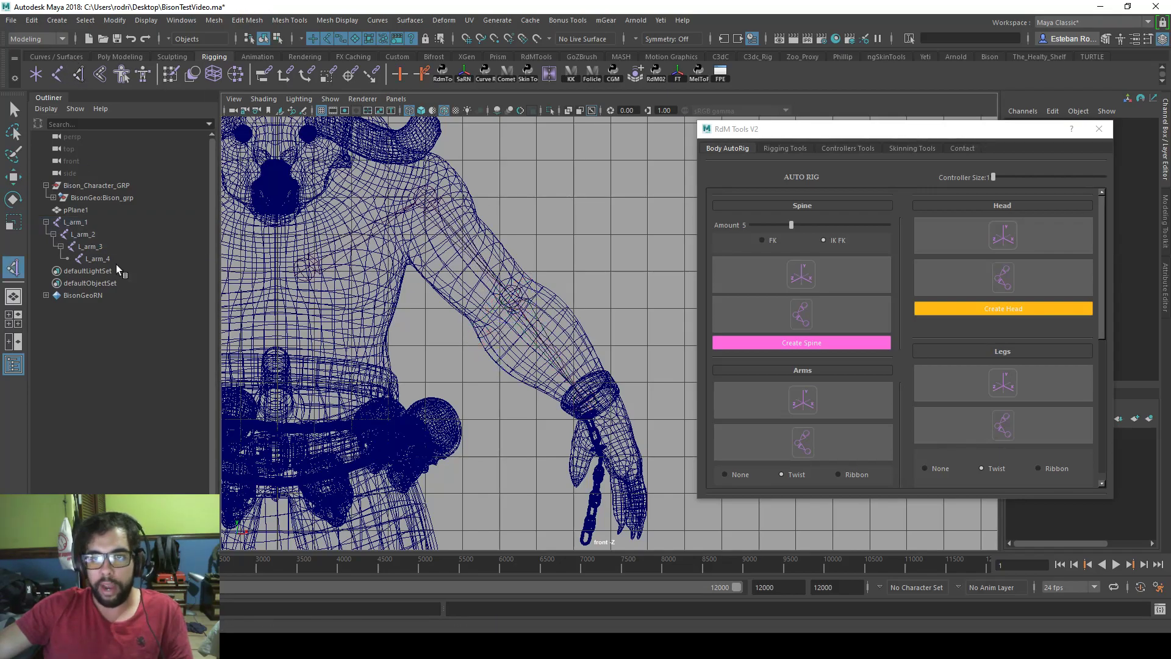
pyautogui.click(113, 237)
pyautogui.click(119, 259)
pyautogui.moveTo(589, 407); pyautogui.dragTo(461, 242)
# Undo the bend test, the IK handle, the elbow joint shift and the joint generation, back to the arm locators.
pyautogui.hotkey('ctrl', 'z')
pyautogui.hotkey('ctrl', 'z')
pyautogui.hotkey('ctrl', 'z')
pyautogui.hotkey('ctrl', 'z')
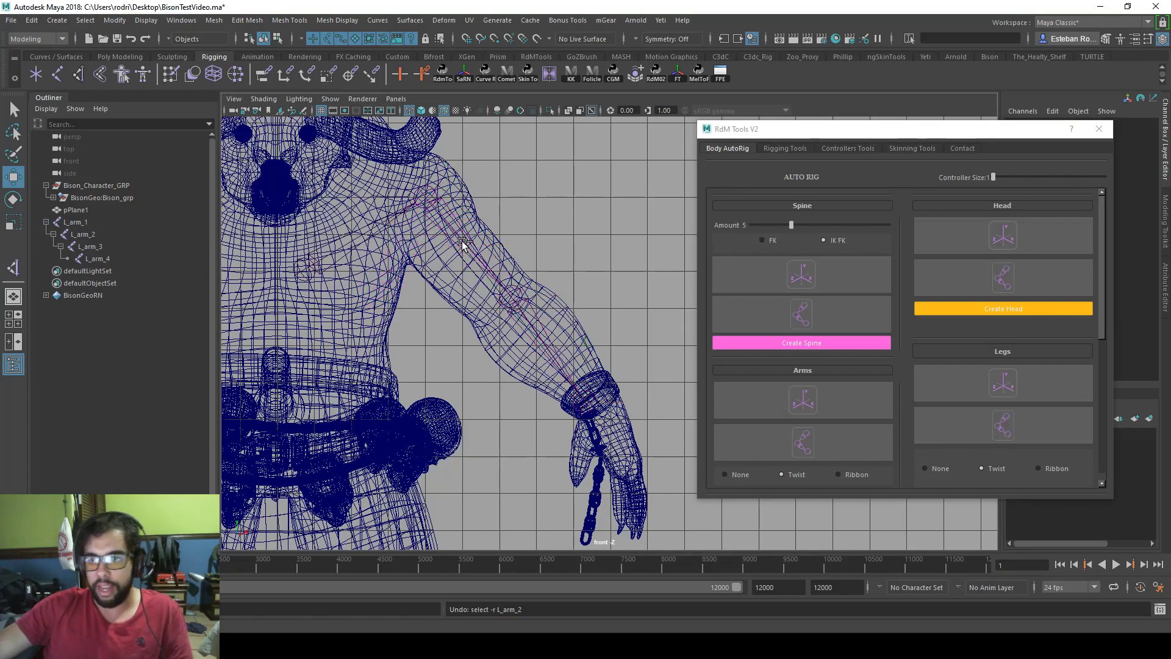
pyautogui.hotkey('ctrl', 'z')
pyautogui.hotkey('ctrl', 'z')
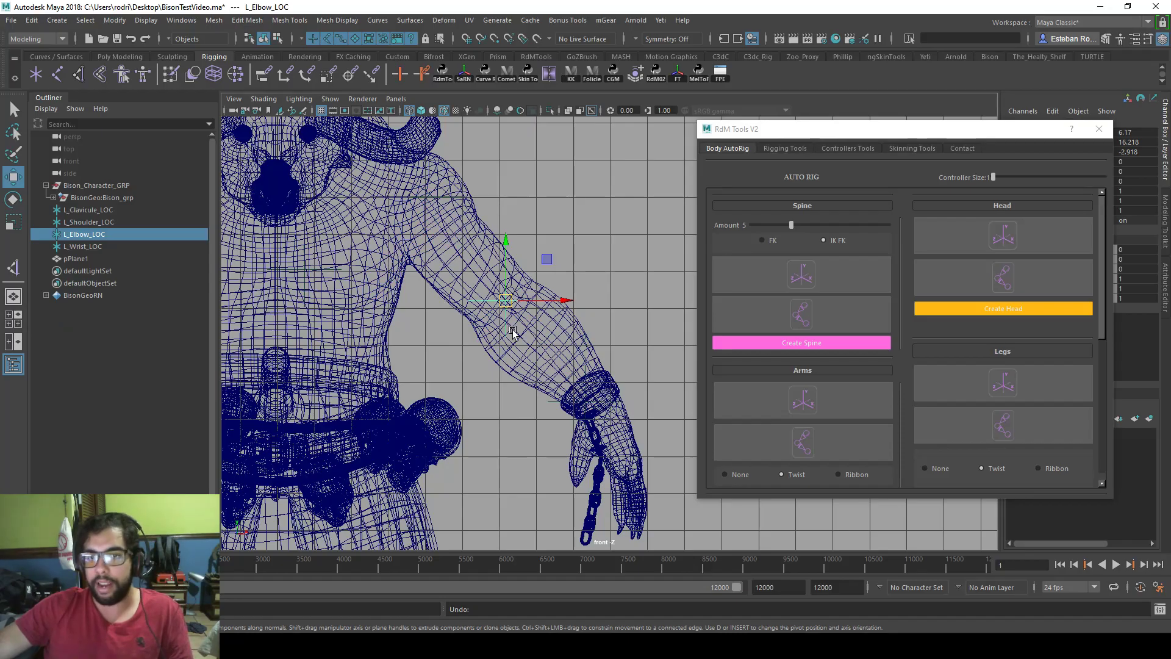
# Generate the left arm joints from the locators and create the arms rig with the Twist option.
pyautogui.press('space')
pyautogui.press('space')
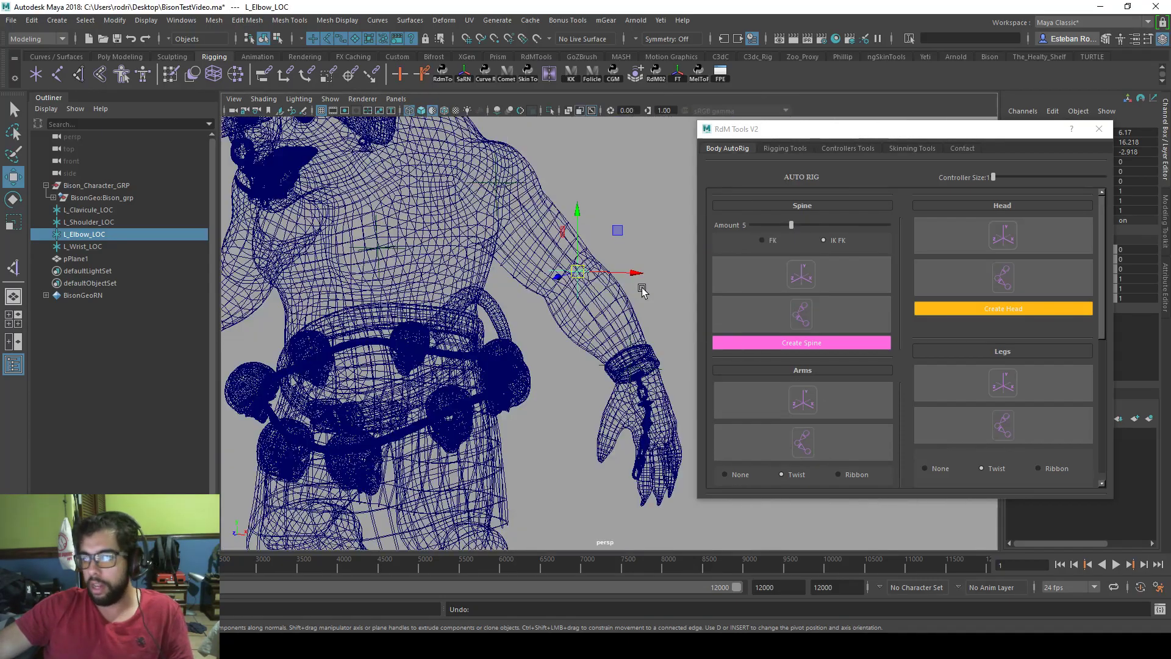
pyautogui.keyDown('alt'); pyautogui.moveTo(551, 288); pyautogui.dragTo(482, 306); pyautogui.keyUp('alt')
pyautogui.scroll(-1, 855, 455)
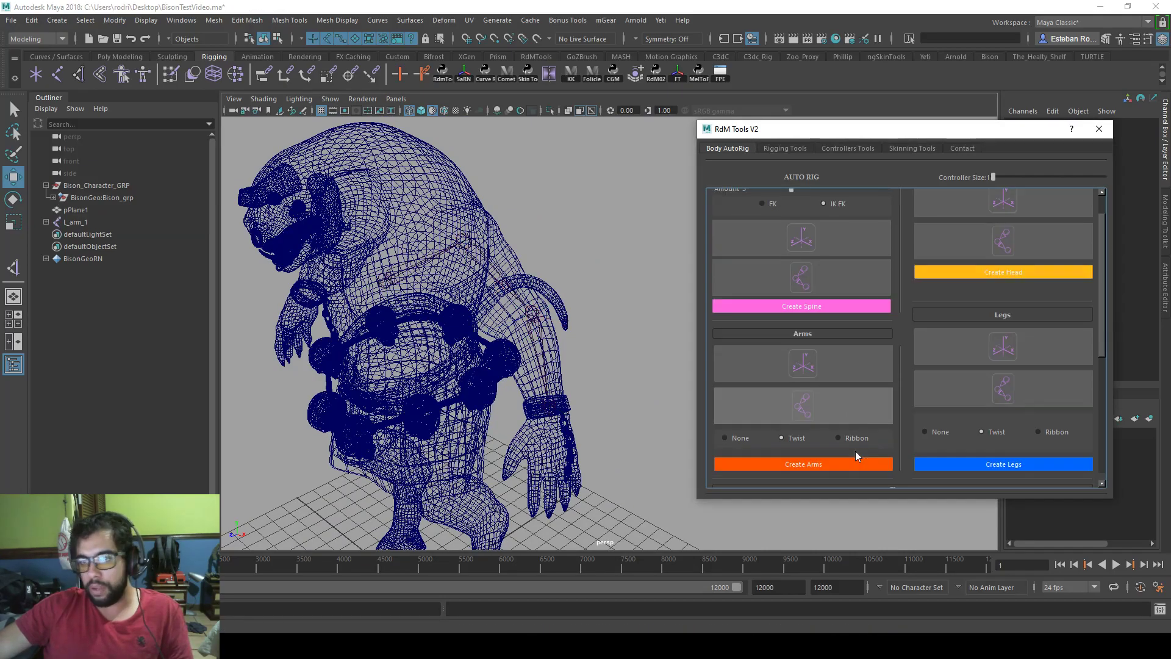
pyautogui.click(810, 463)
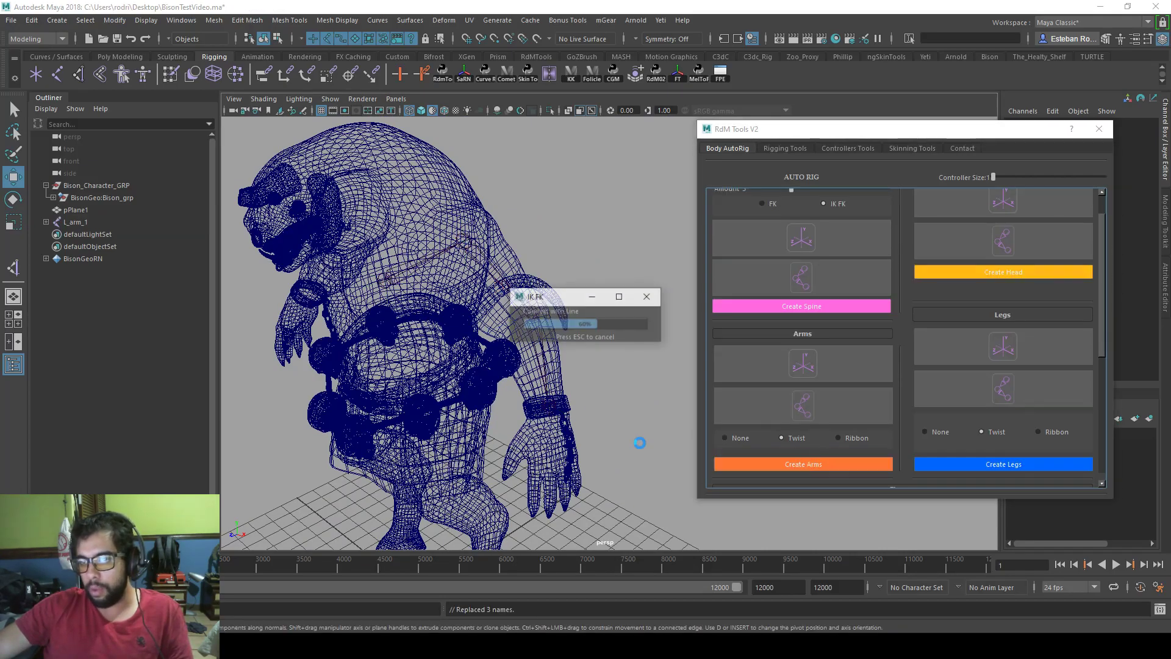
# Test the L_arm_IK_CC control in the front view by pulling the wrist toward the shoulder and back, then undo the movement.
pyautogui.click(595, 363)
pyautogui.press('space')
pyautogui.press('space')
pyautogui.scroll(2, 565, 404)
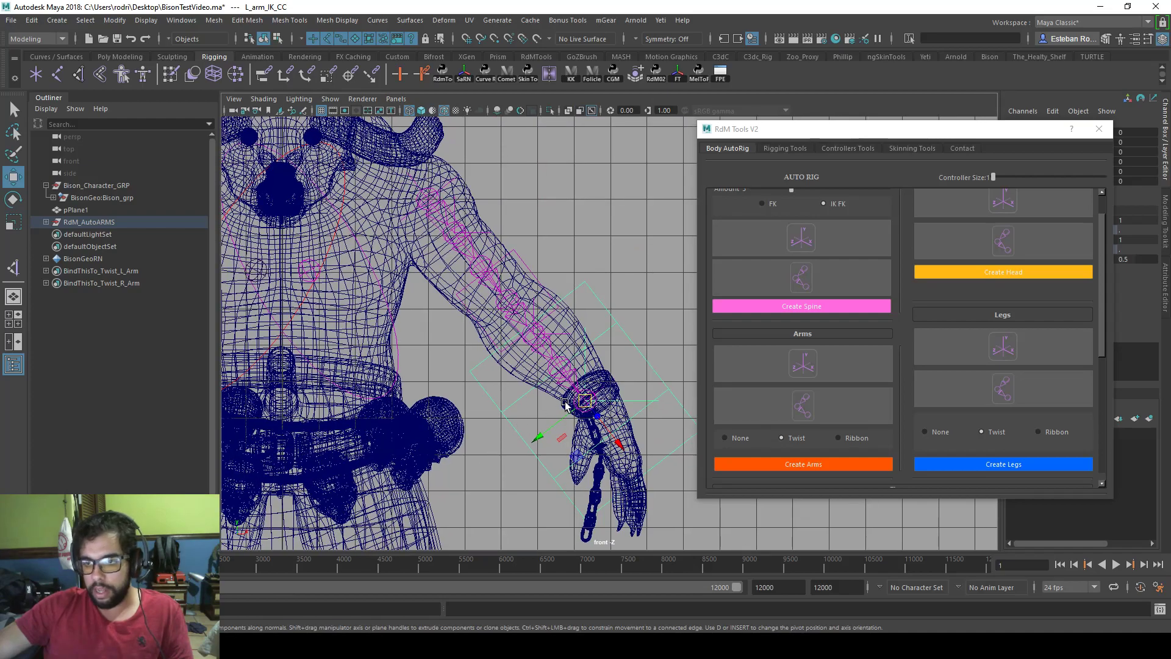
pyautogui.moveTo(566, 405); pyautogui.dragTo(543, 354)
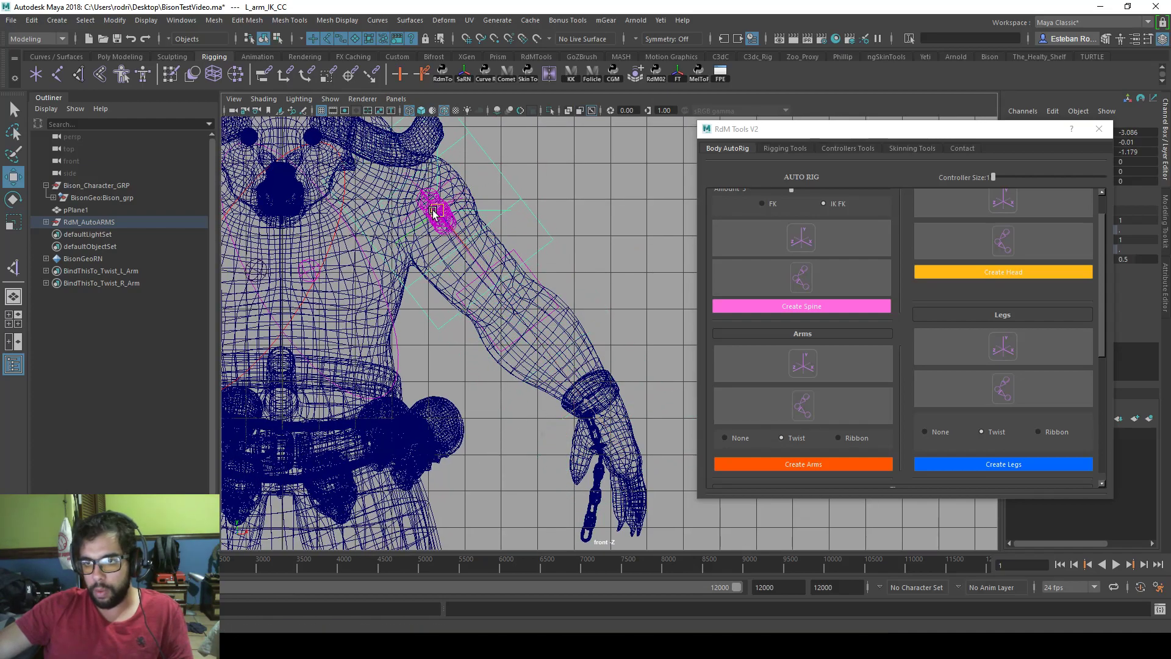
pyautogui.moveTo(445, 233); pyautogui.dragTo(562, 379)
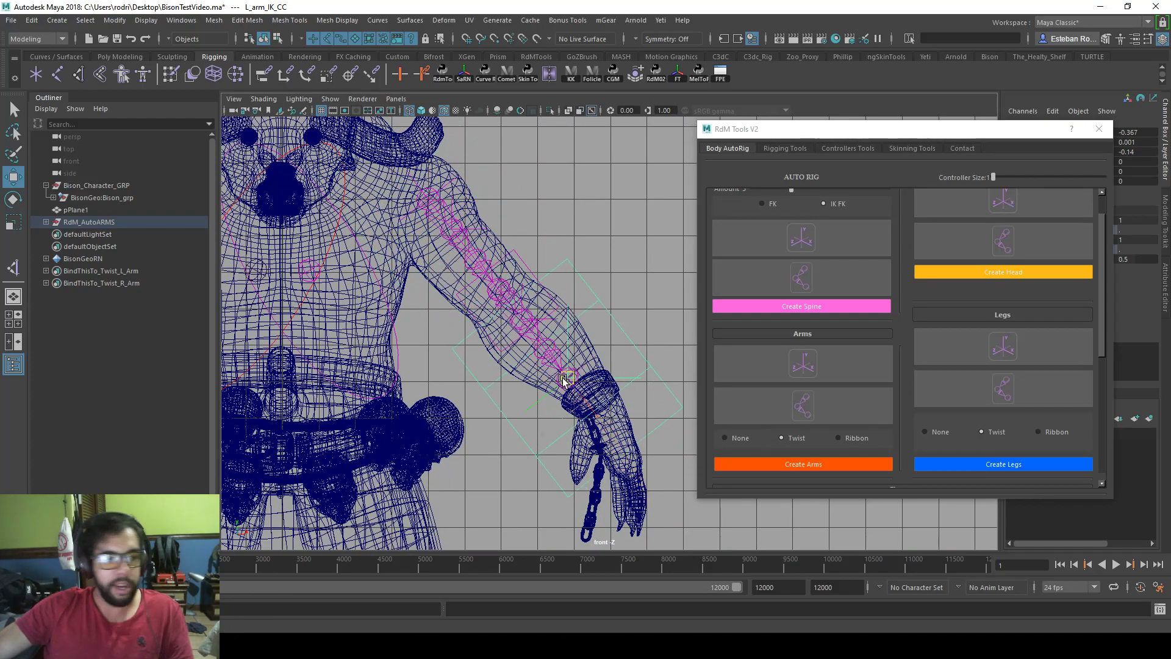
pyautogui.hotkey('ctrl', 'z')
# Examine the generated controls on both arms in the perspective view and clear the selection.
pyautogui.keyDown('alt'); pyautogui.moveTo(497, 337); pyautogui.dragTo(482, 360, button='middle'); pyautogui.keyUp('alt')
pyautogui.scroll(-3, 482, 361)
pyautogui.press('space')
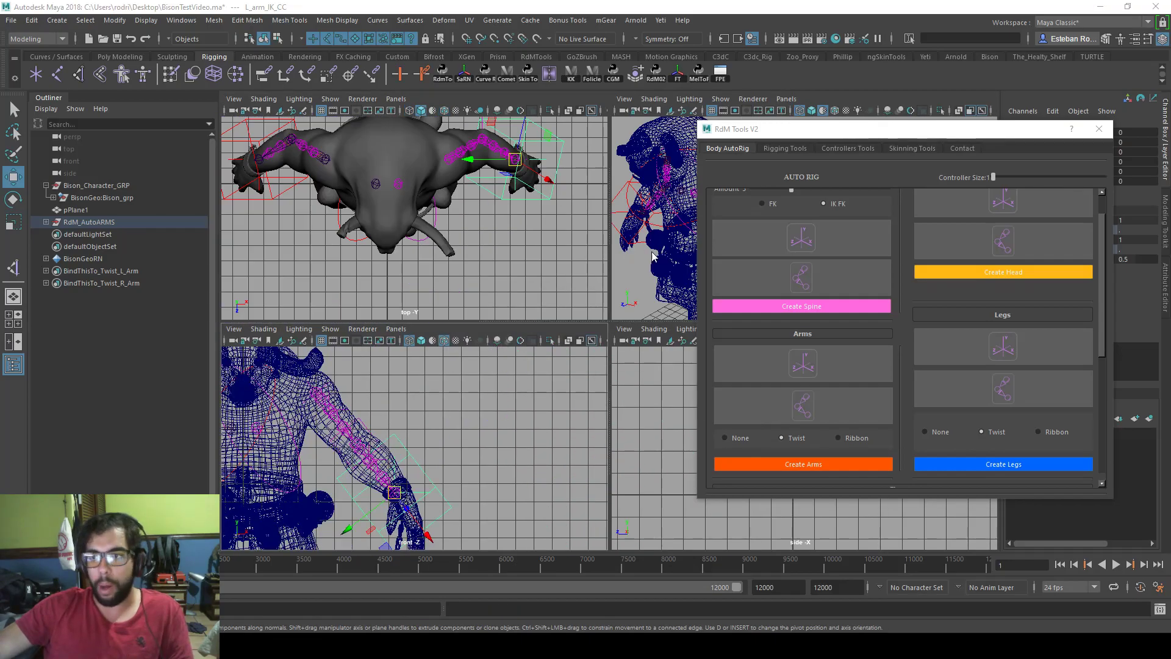
pyautogui.press('space')
pyautogui.keyDown('alt'); pyautogui.moveTo(519, 227); pyautogui.dragTo(526, 244); pyautogui.keyUp('alt')
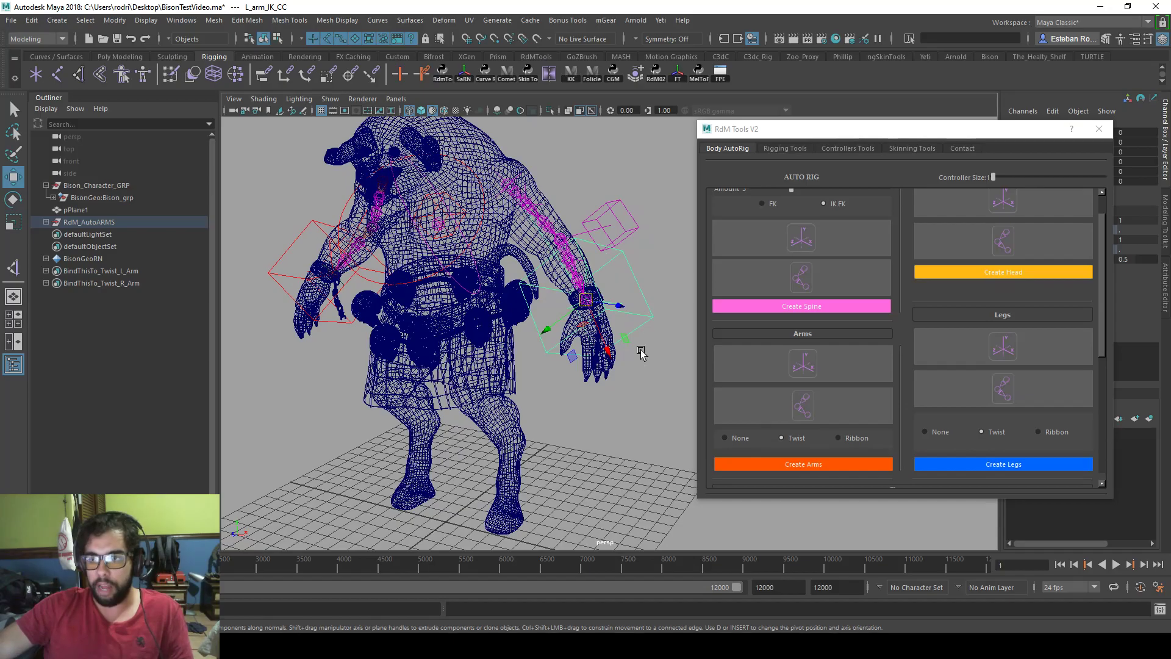
pyautogui.keyDown('alt'); pyautogui.moveTo(557, 425); pyautogui.dragTo(493, 276); pyautogui.keyUp('alt')
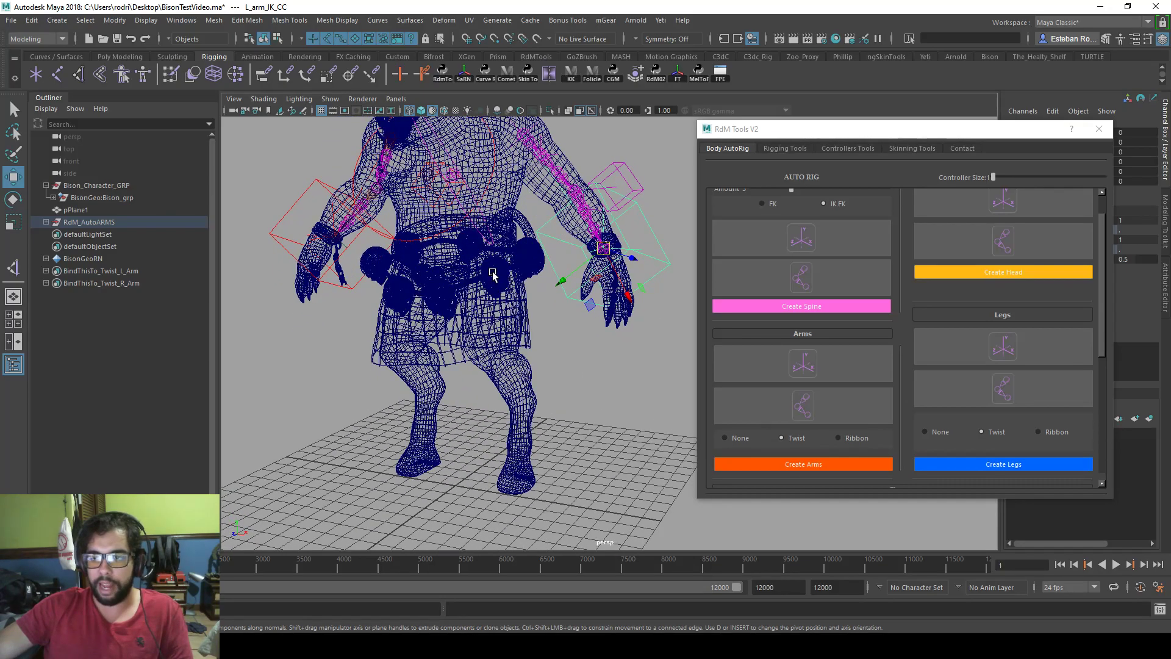
pyautogui.click(522, 458)
pyautogui.click(632, 428)
# Add the default leg guides, generate the leg joints and create the legs rig with the Twist option.
pyautogui.keyDown('alt'); pyautogui.moveTo(632, 429); pyautogui.dragTo(473, 365); pyautogui.keyUp('alt')
pyautogui.keyDown('alt'); pyautogui.moveTo(501, 325); pyautogui.dragTo(571, 336); pyautogui.keyUp('alt')
pyautogui.click(1038, 352)
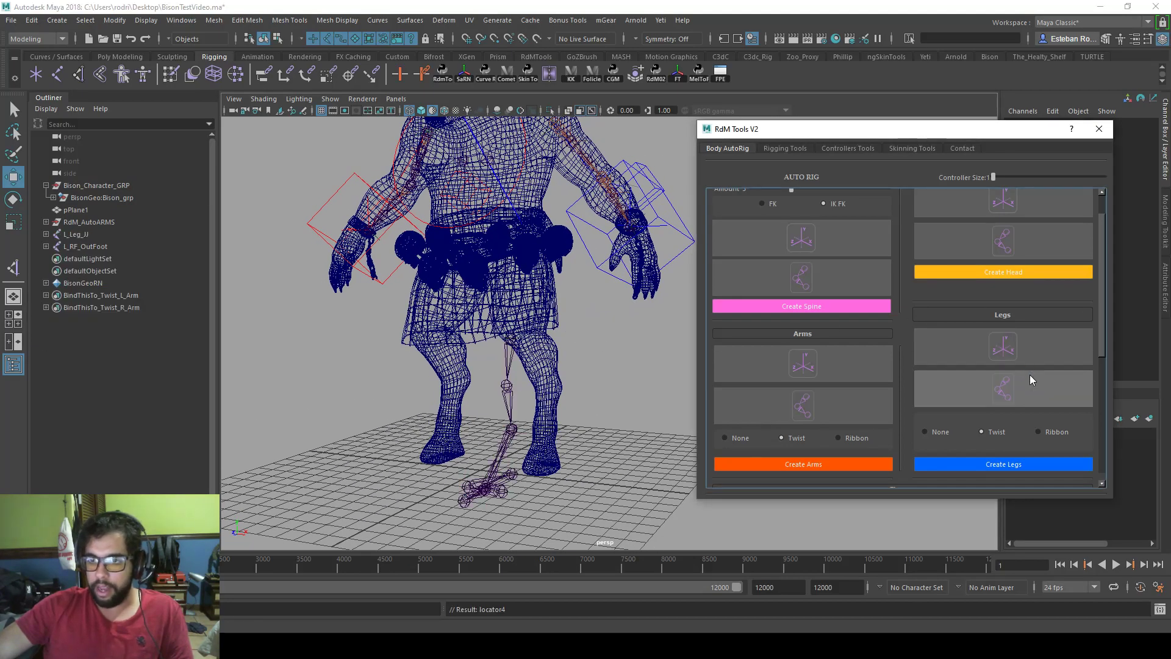
pyautogui.click(1007, 464)
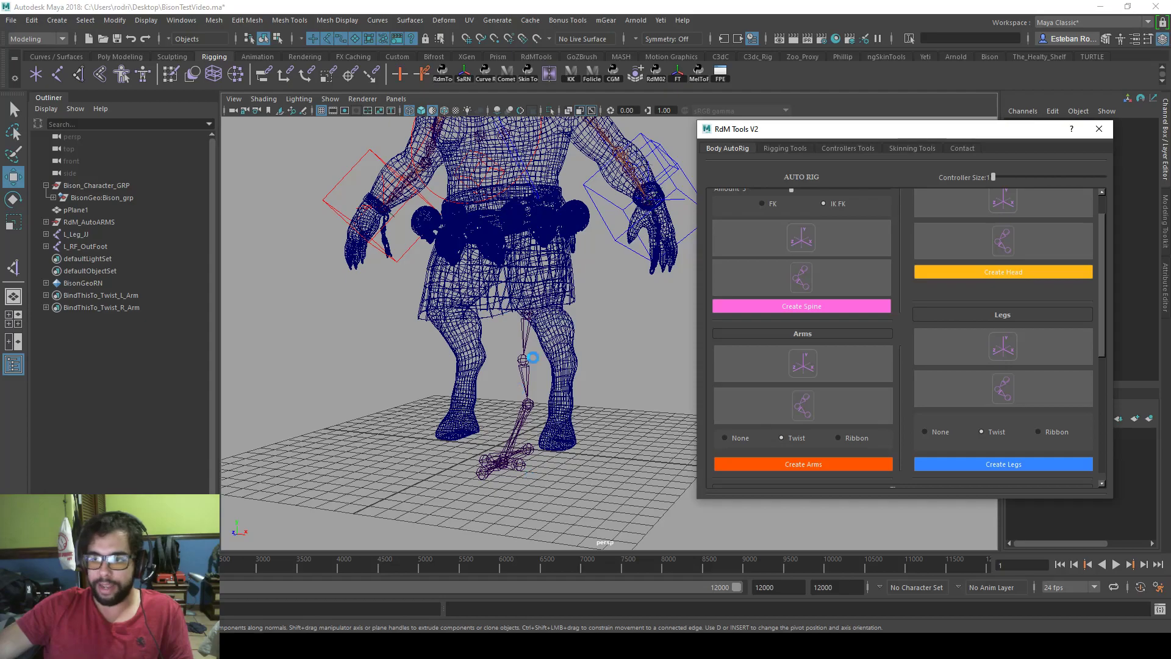
# Test the L_Leg_IK_CC control by moving it to bend the left leg.
pyautogui.moveTo(527, 345); pyautogui.dragTo(526, 325)
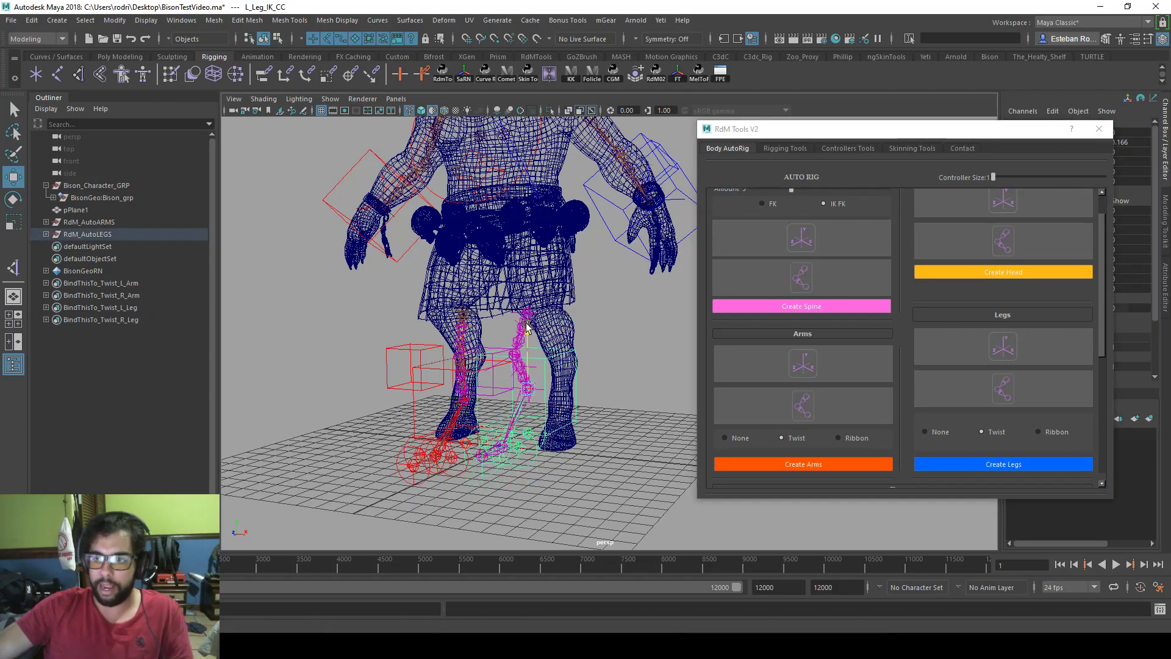